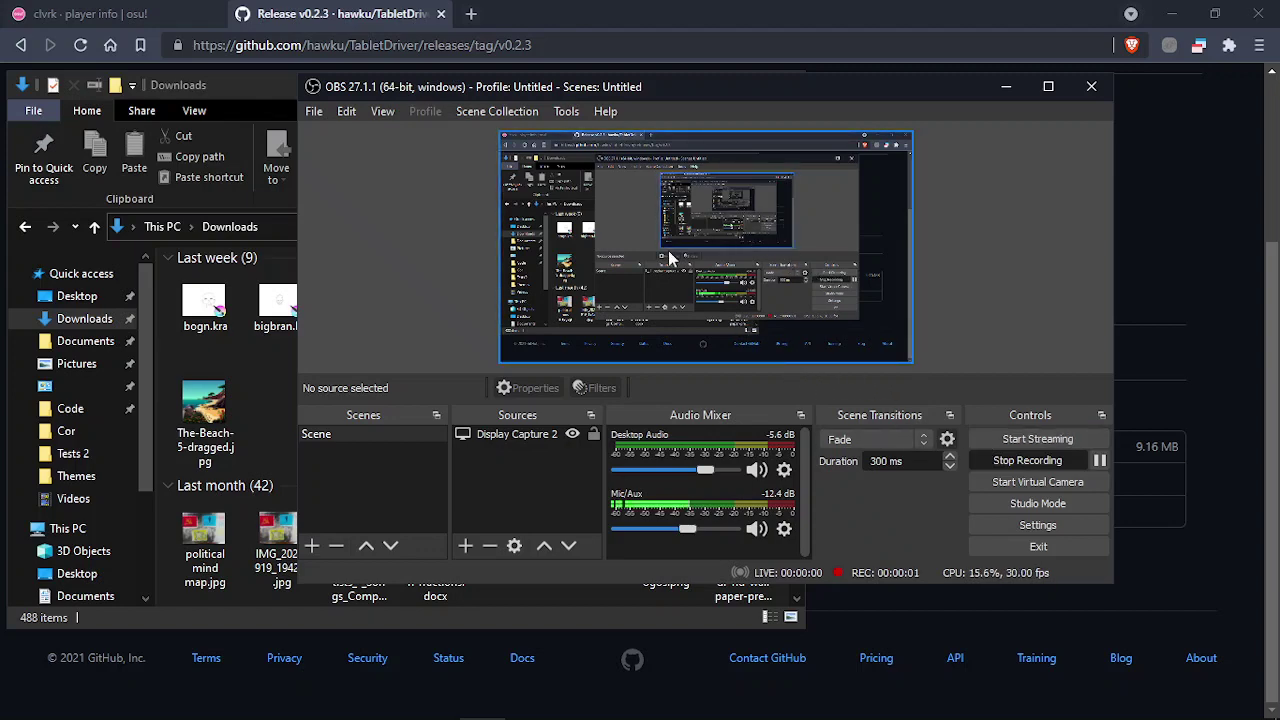
Scroll the osu! player profile down to its me! section with the Tablet Area notes
{"action": "left_click", "coordinate": [90, 14]}
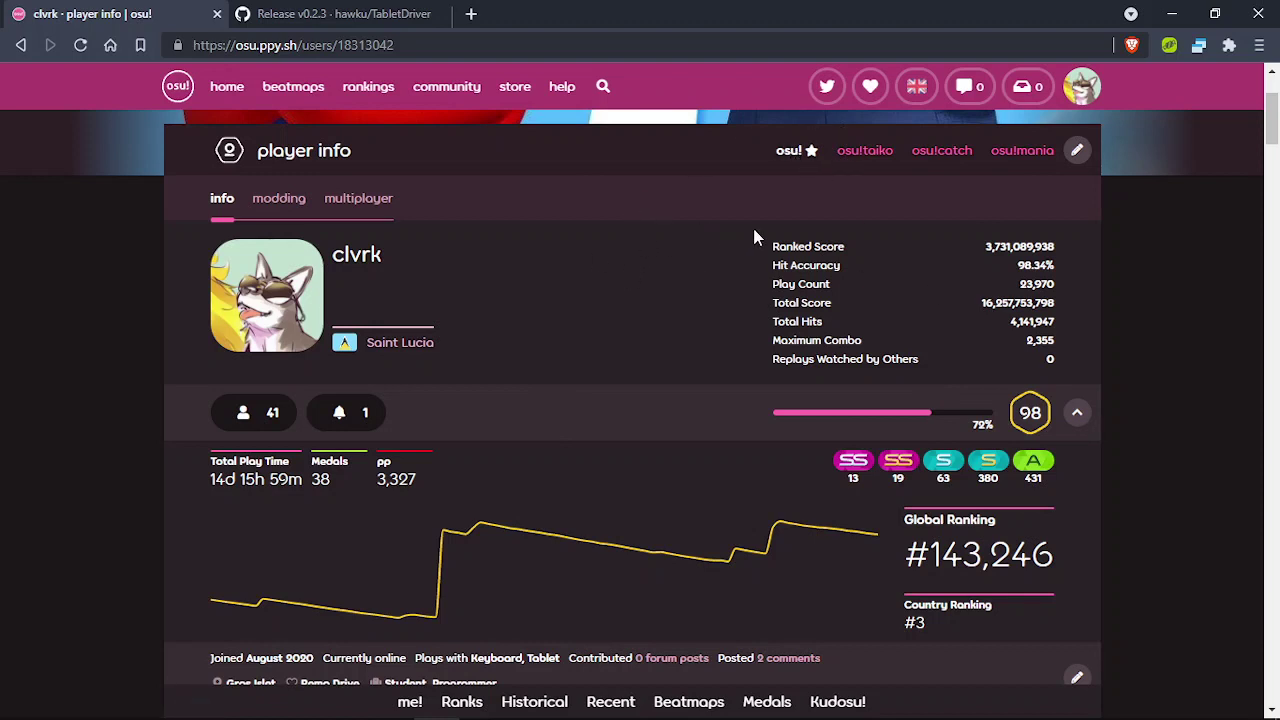
{"action": "scroll", "coordinate": [700, 236], "scroll_direction": "up", "scroll_amount": 2}
{"action": "scroll", "coordinate": [673, 243], "scroll_direction": "down", "scroll_amount": 3}
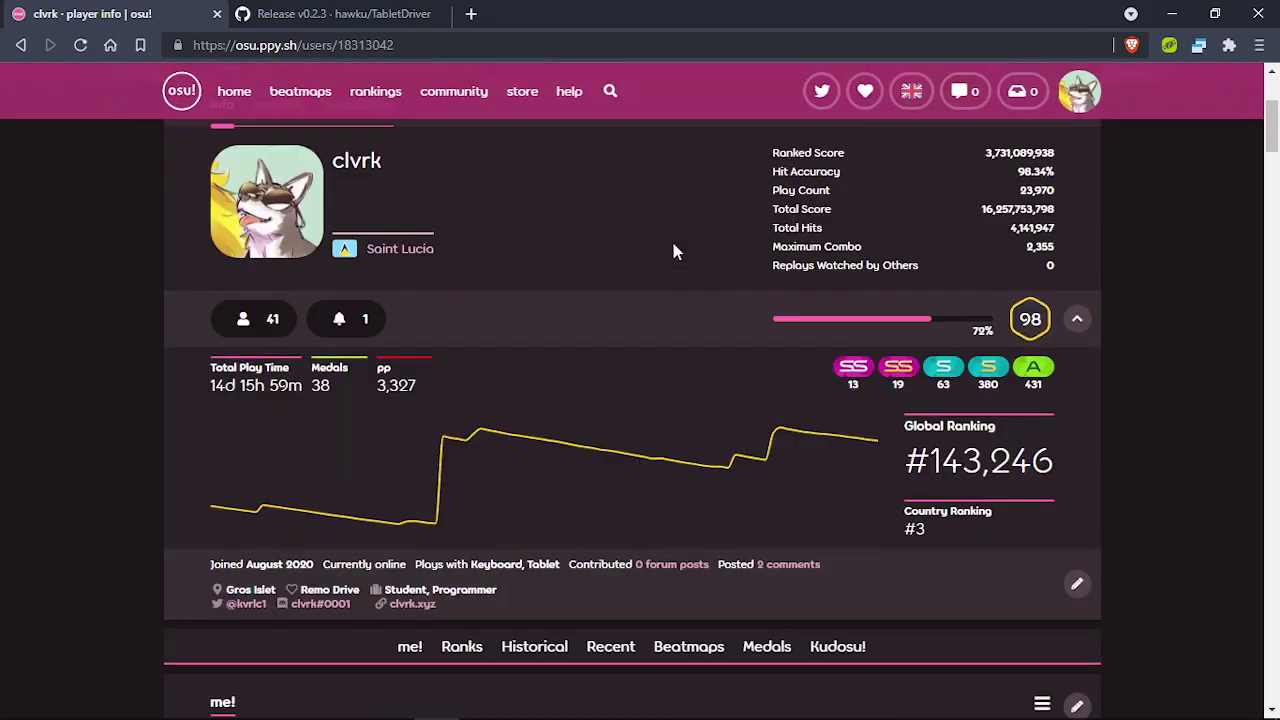
{"action": "scroll", "coordinate": [673, 251], "scroll_direction": "down", "scroll_amount": 1}
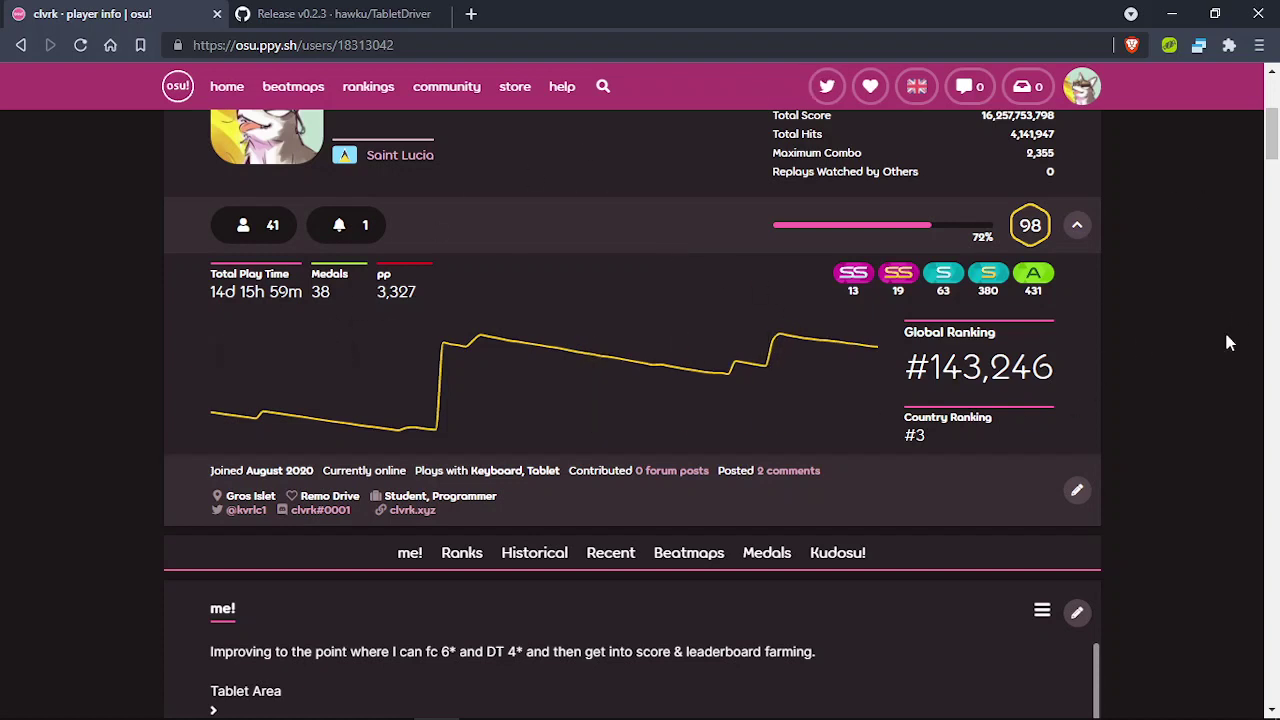
{"action": "left_click", "coordinate": [355, 13]}
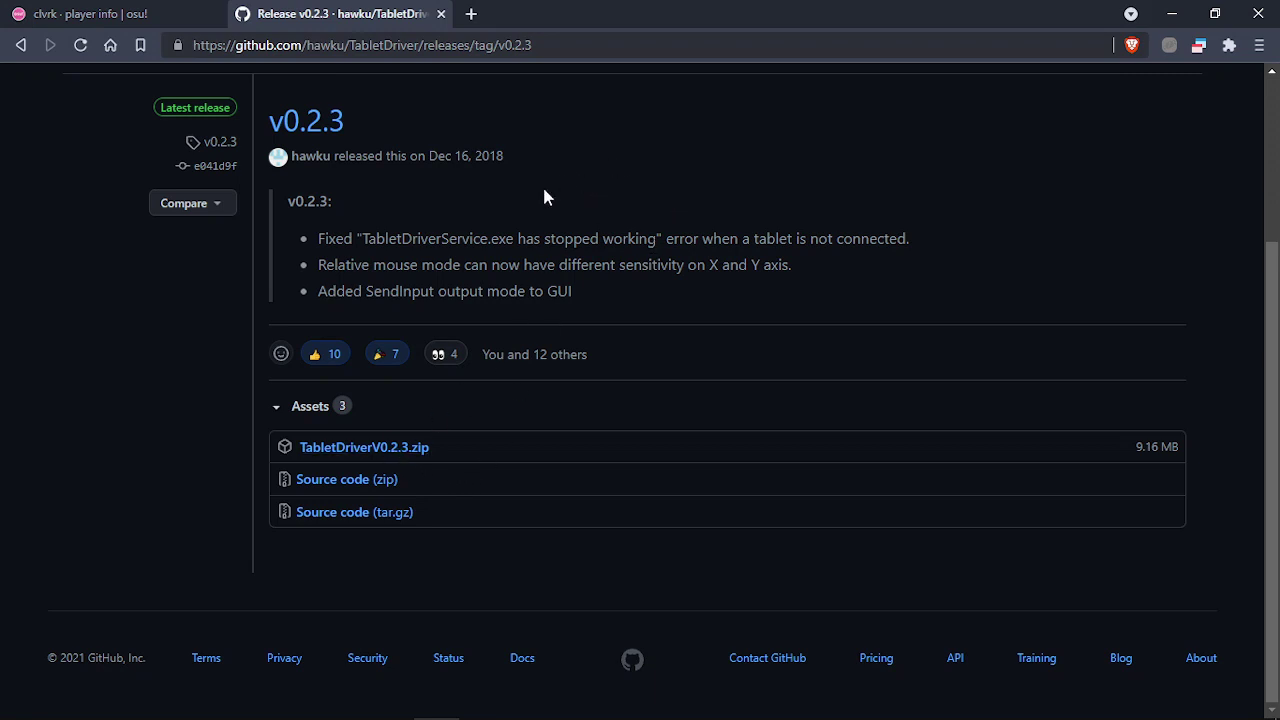
Scroll the TabletDriver v0.2.3 release page to show the 9.16 MB TabletDriverV0.2.3.zip asset
{"action": "scroll", "coordinate": [545, 197], "scroll_direction": "up", "scroll_amount": 3}
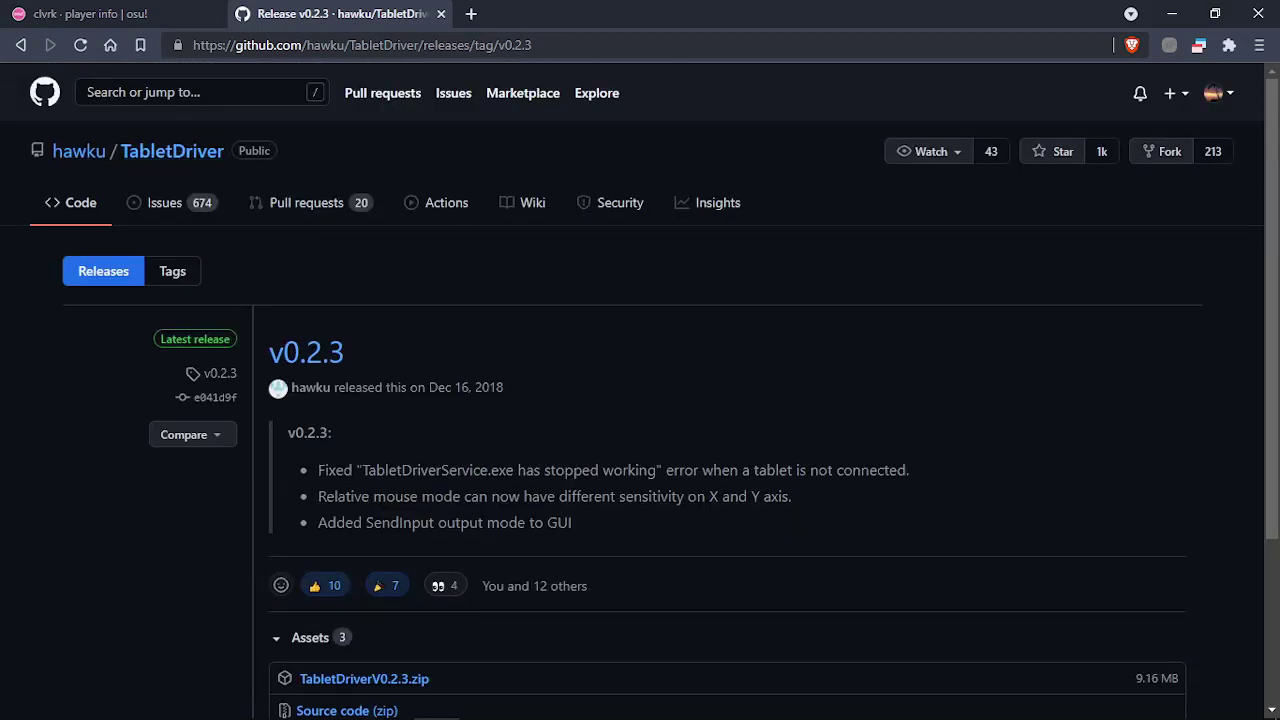
{"action": "mouse_move", "coordinate": [116, 705]}
{"action": "scroll", "coordinate": [795, 366], "scroll_direction": "down", "scroll_amount": 2}
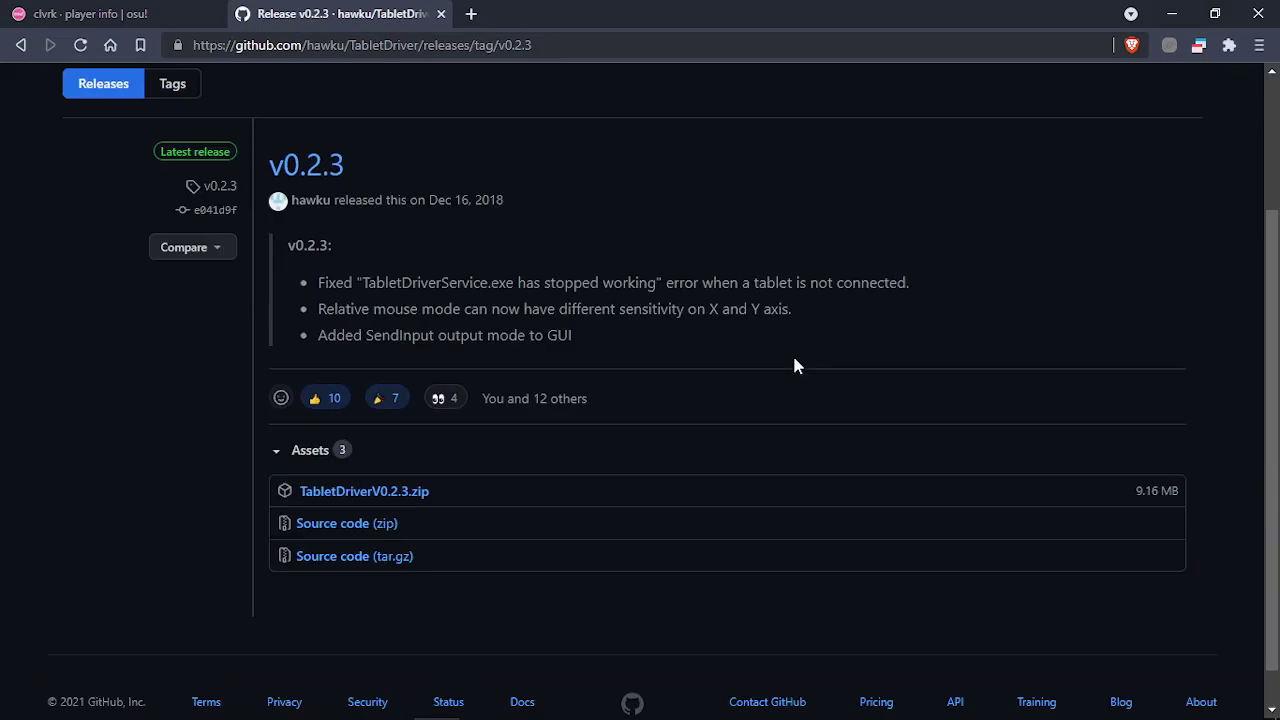
{"action": "scroll", "coordinate": [793, 365], "scroll_direction": "up", "scroll_amount": 3}
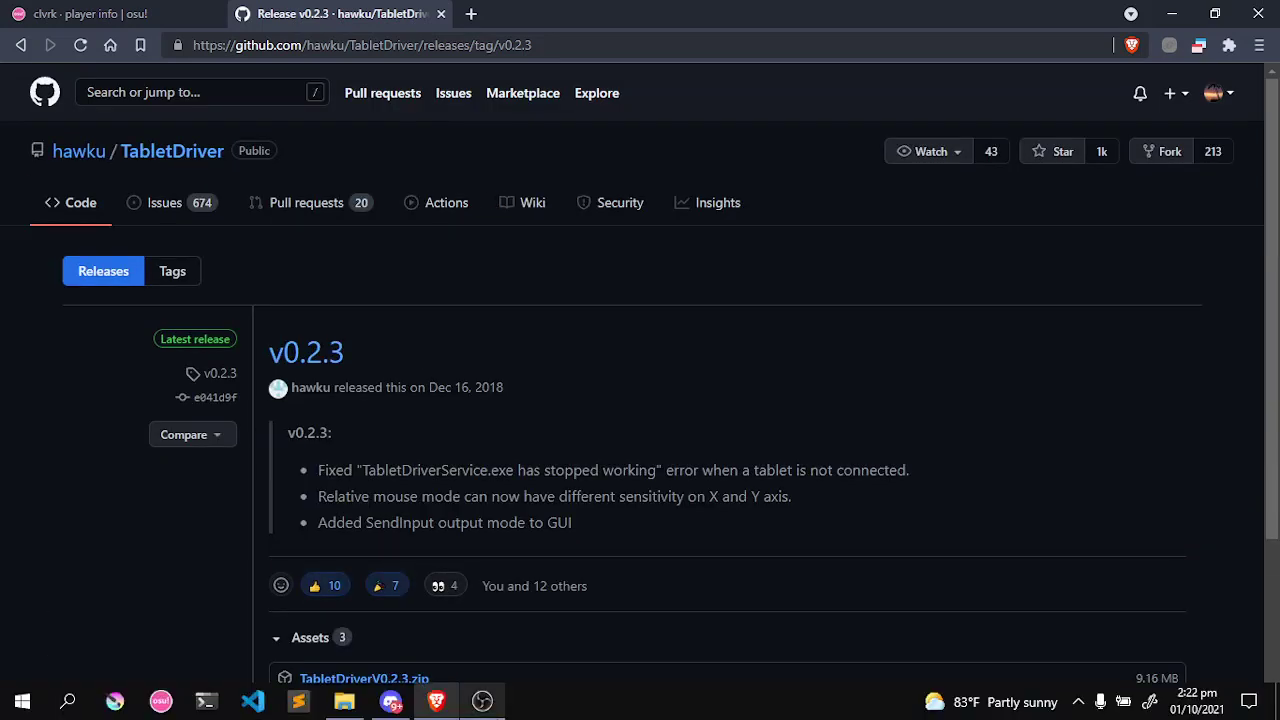
{"action": "left_click", "coordinate": [484, 702]}
{"action": "left_click", "coordinate": [485, 700]}
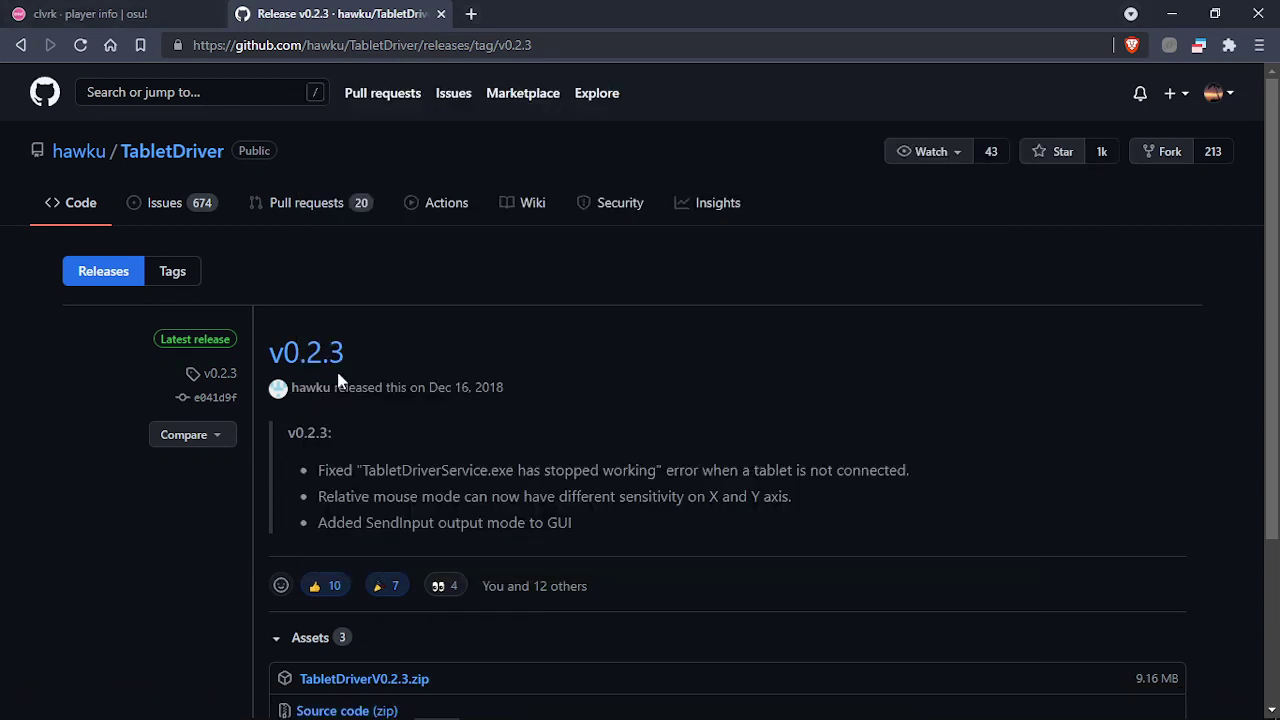
Open the downloaded TabletDriverV0.2.3 zip from the Downloads folder in WinRAR
{"action": "left_click", "coordinate": [1172, 14]}
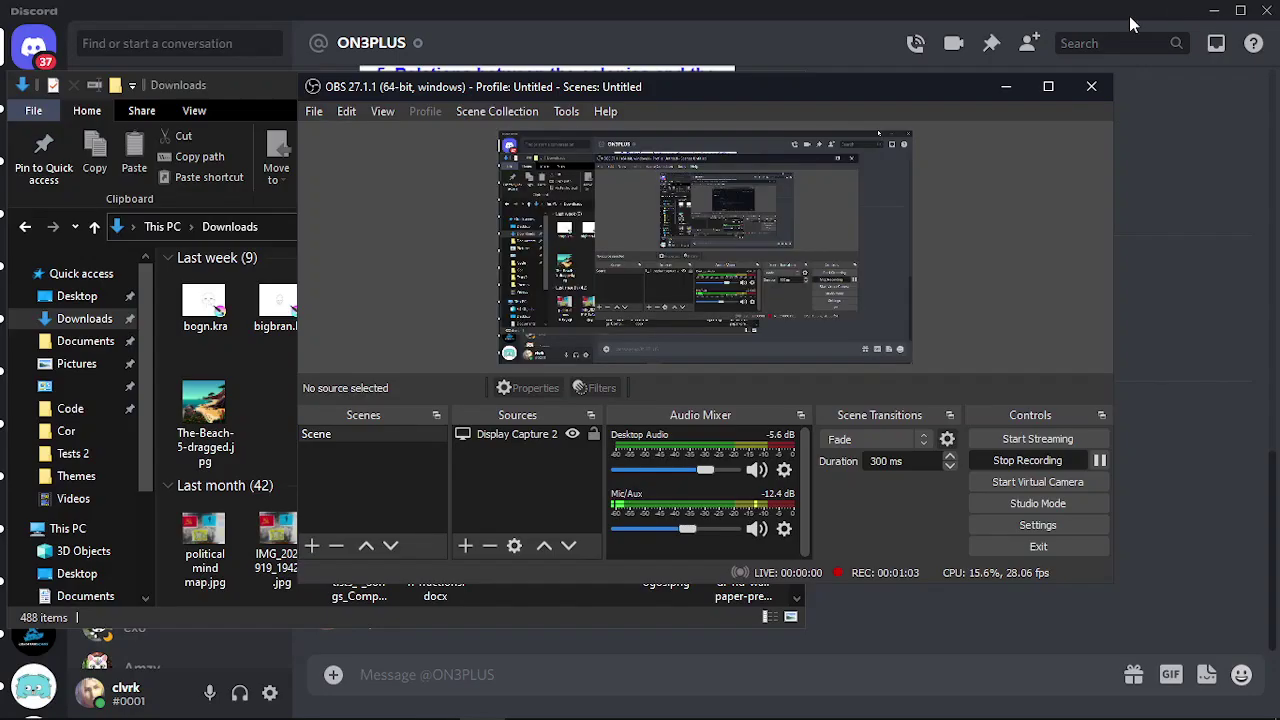
{"action": "left_click", "coordinate": [1006, 86]}
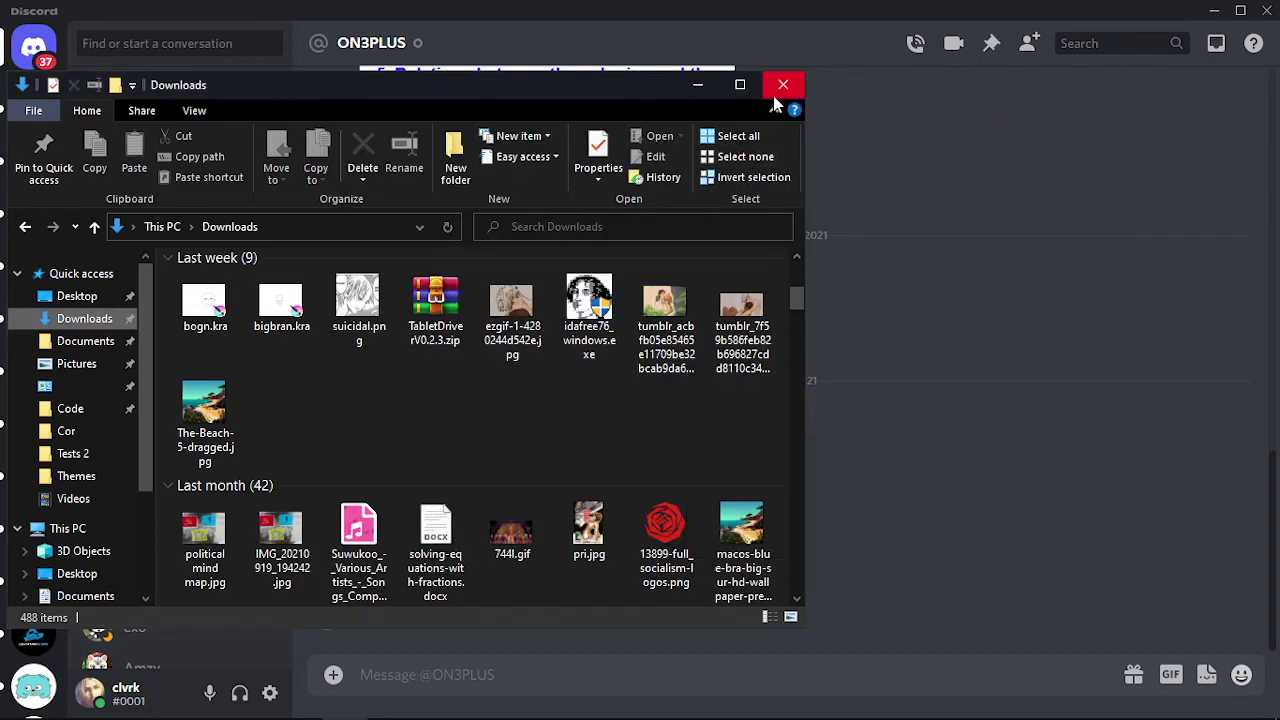
{"action": "scroll", "coordinate": [451, 350], "scroll_direction": "up", "scroll_amount": 5}
{"action": "scroll", "coordinate": [451, 350], "scroll_direction": "down", "scroll_amount": 4}
{"action": "scroll", "coordinate": [451, 349], "scroll_direction": "up", "scroll_amount": 5}
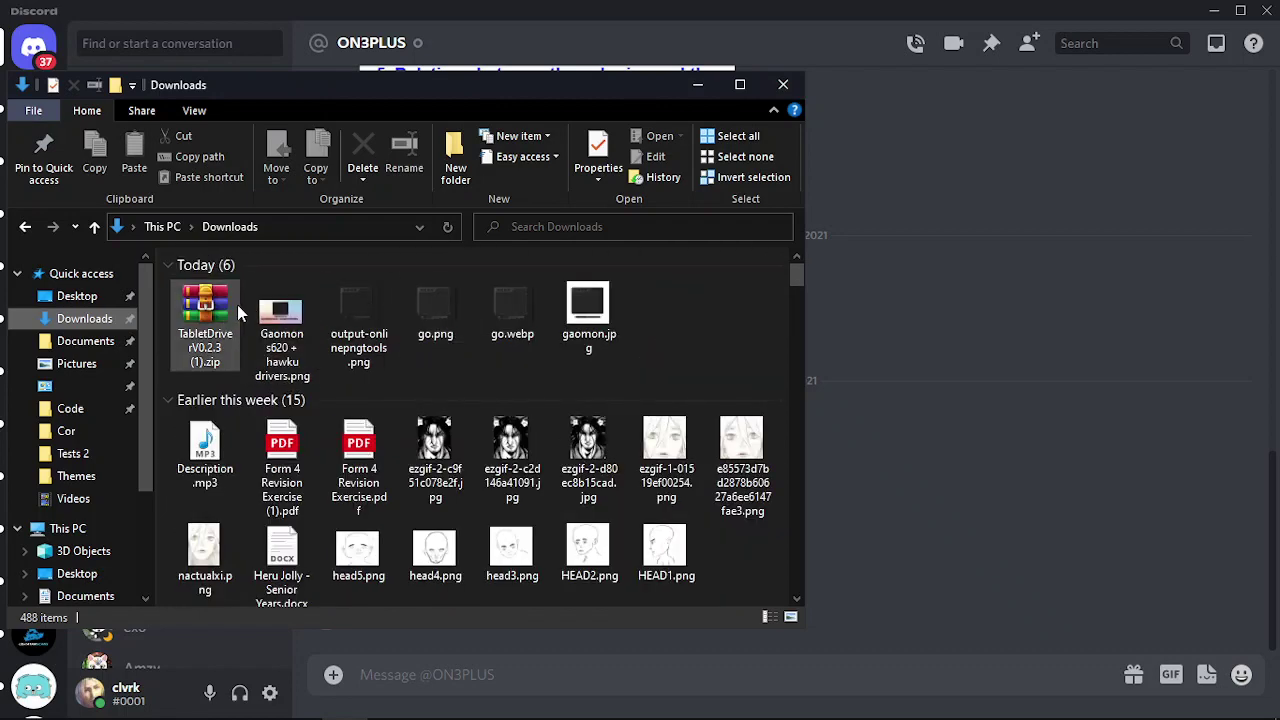
{"action": "double_click", "coordinate": [197, 340]}
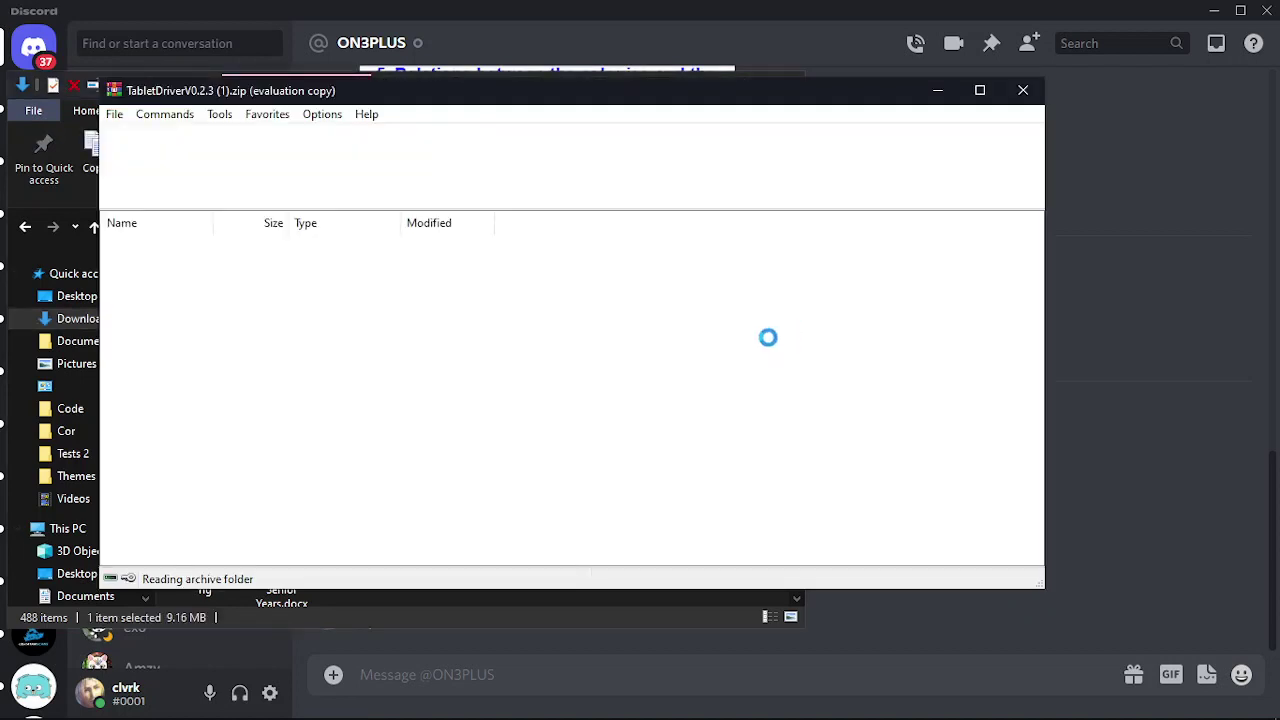
Dismiss the WinRAR evaluation reminder and extract the TabletDriverV0.2.3 folder onto the desktop
{"action": "left_click", "coordinate": [434, 697]}
{"action": "scroll", "coordinate": [435, 572], "scroll_direction": "down", "scroll_amount": 2}
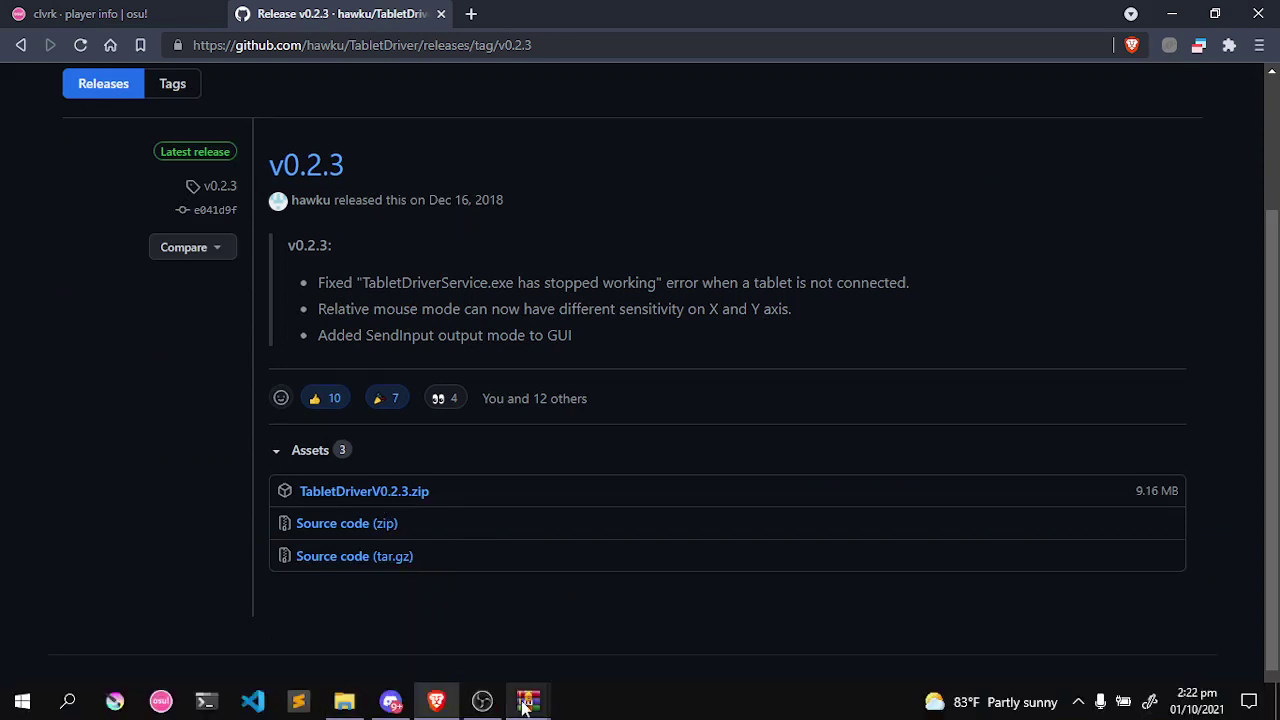
{"action": "mouse_move", "coordinate": [527, 703]}
{"action": "left_click", "coordinate": [714, 563]}
{"action": "left_click", "coordinate": [480, 610]}
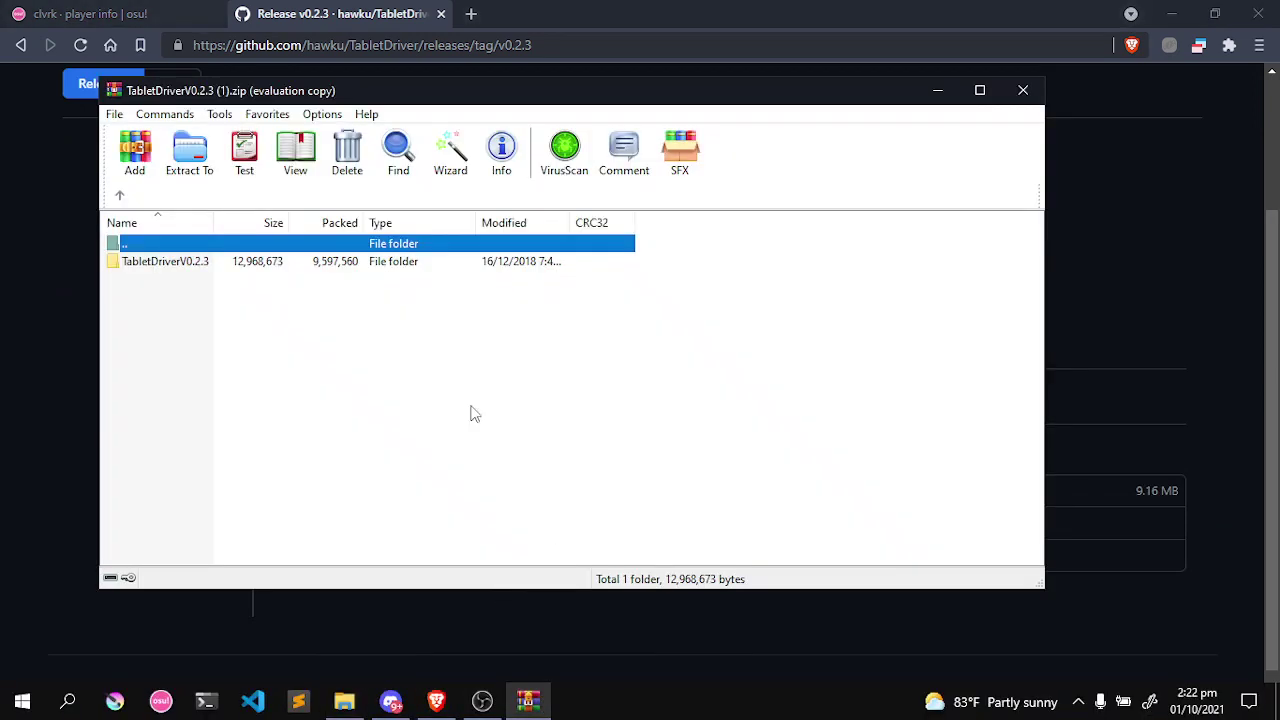
{"action": "left_click", "coordinate": [113, 264]}
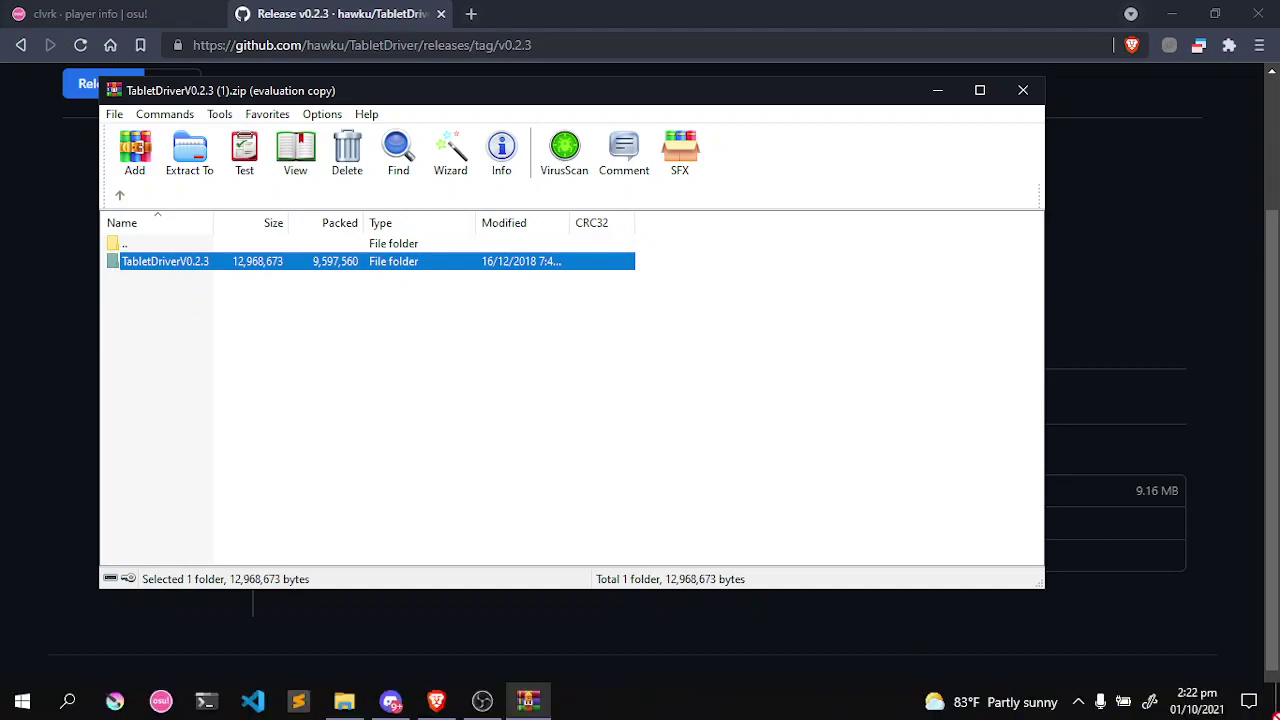
{"action": "left_click", "coordinate": [1277, 710]}
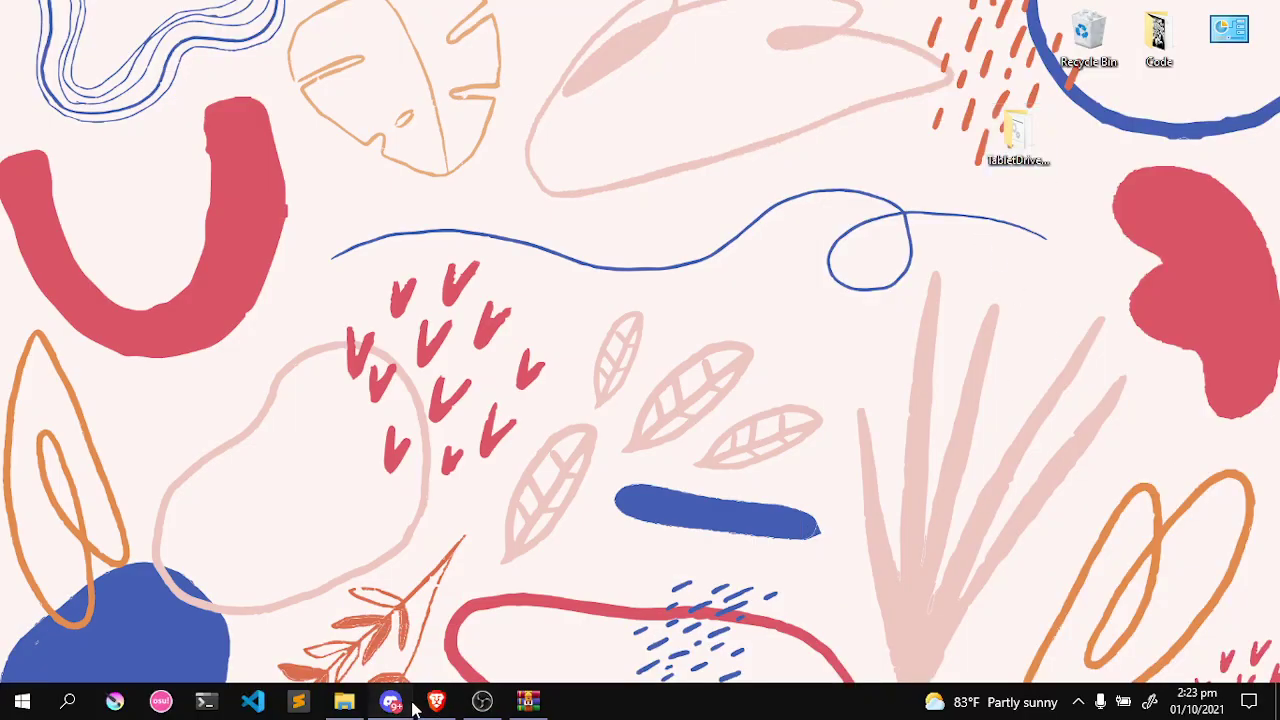
{"action": "left_click", "coordinate": [392, 701]}
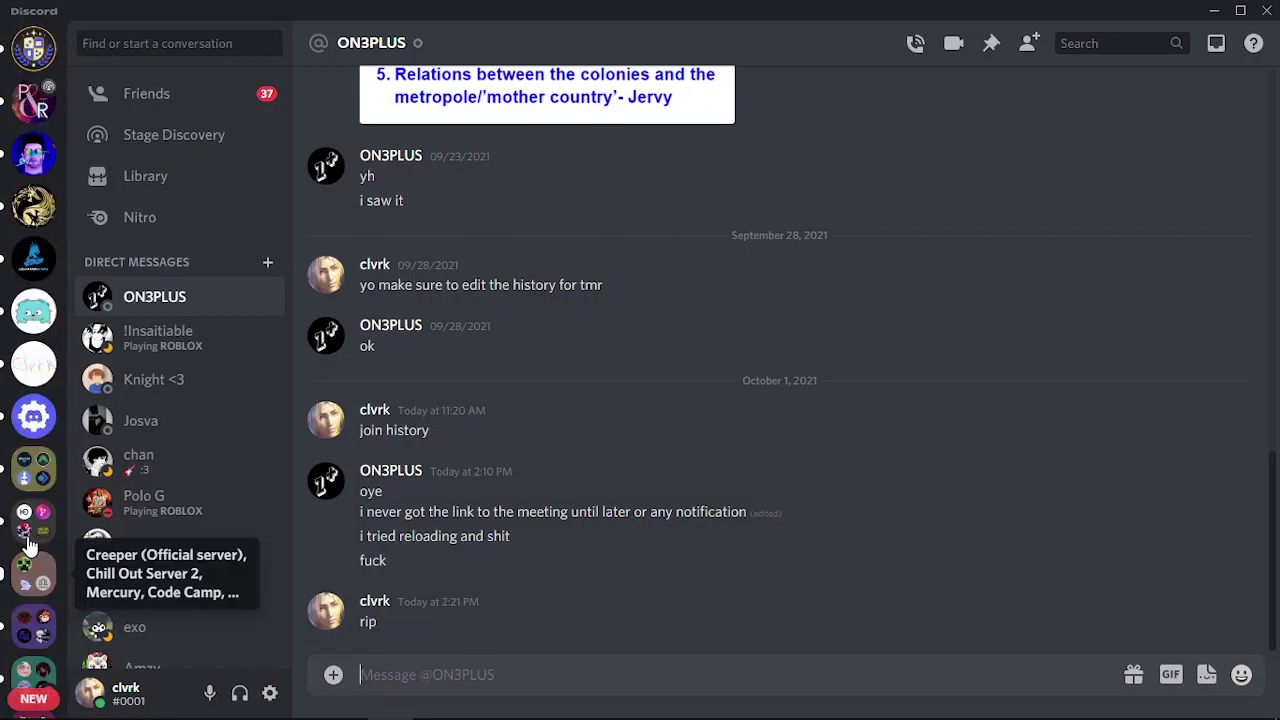
Select the Gaomon S620 config lines through AuxButtonCount 4 in the Discord channel
{"action": "scroll", "coordinate": [28, 545], "scroll_direction": "down", "scroll_amount": 3}
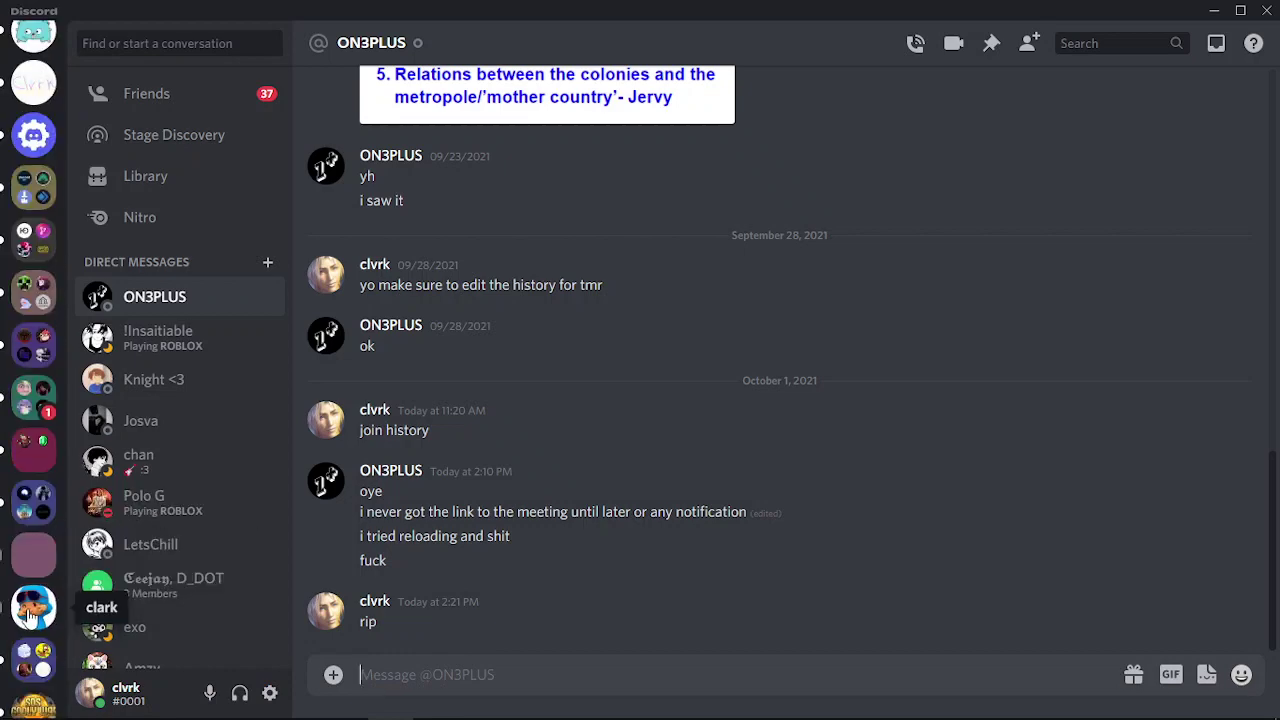
{"action": "left_click", "coordinate": [34, 607]}
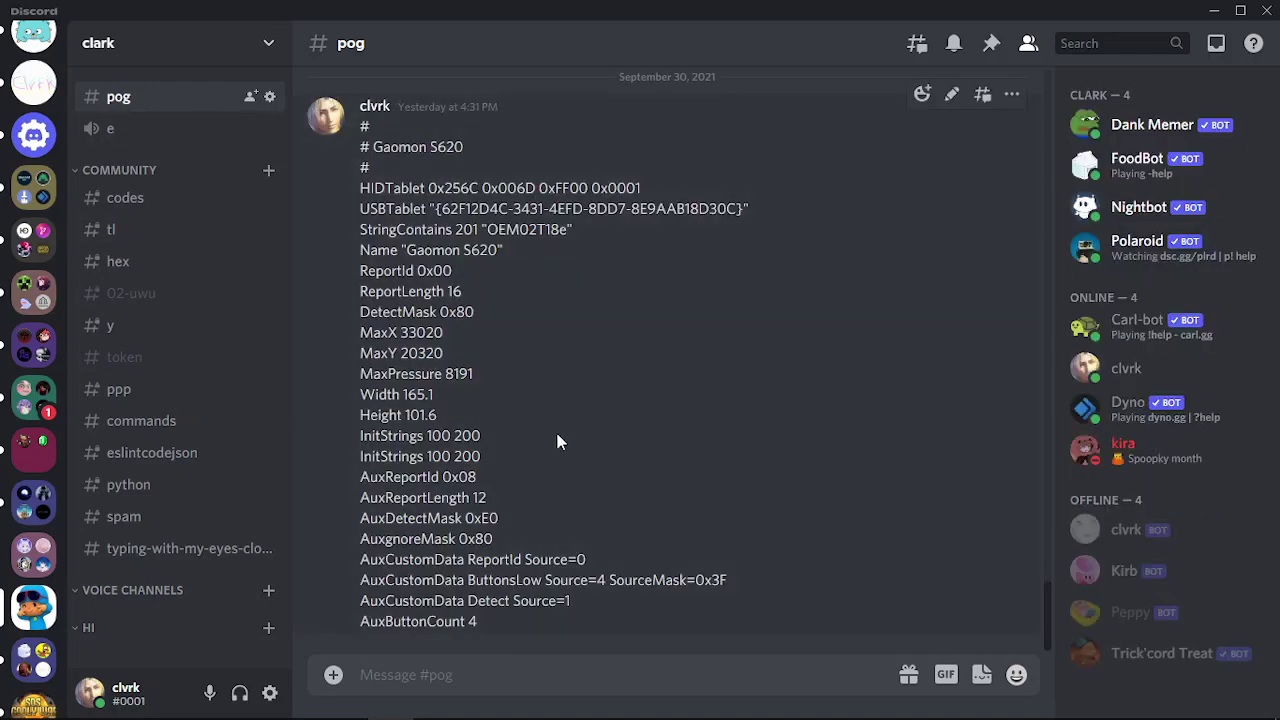
{"action": "left_click_drag", "start_coordinate": [361, 125], "coordinate": [658, 614]}
{"action": "left_click", "coordinate": [645, 607]}
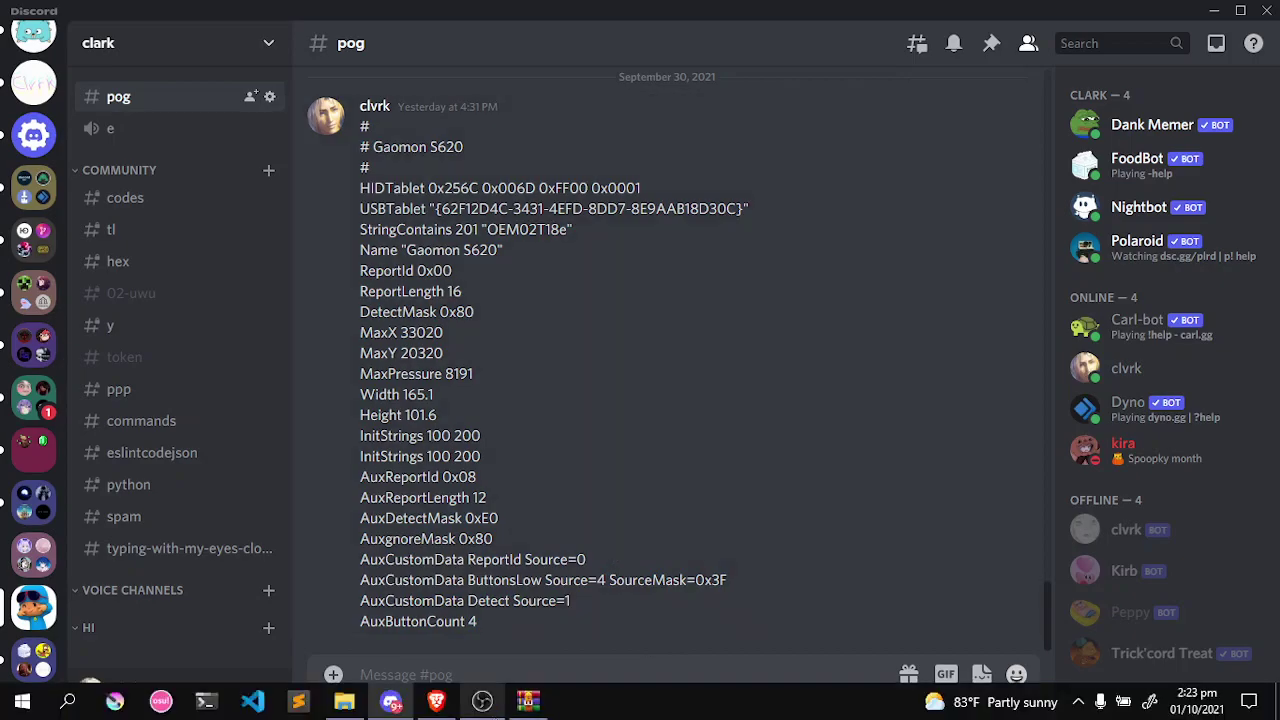
{"action": "left_click", "coordinate": [438, 700]}
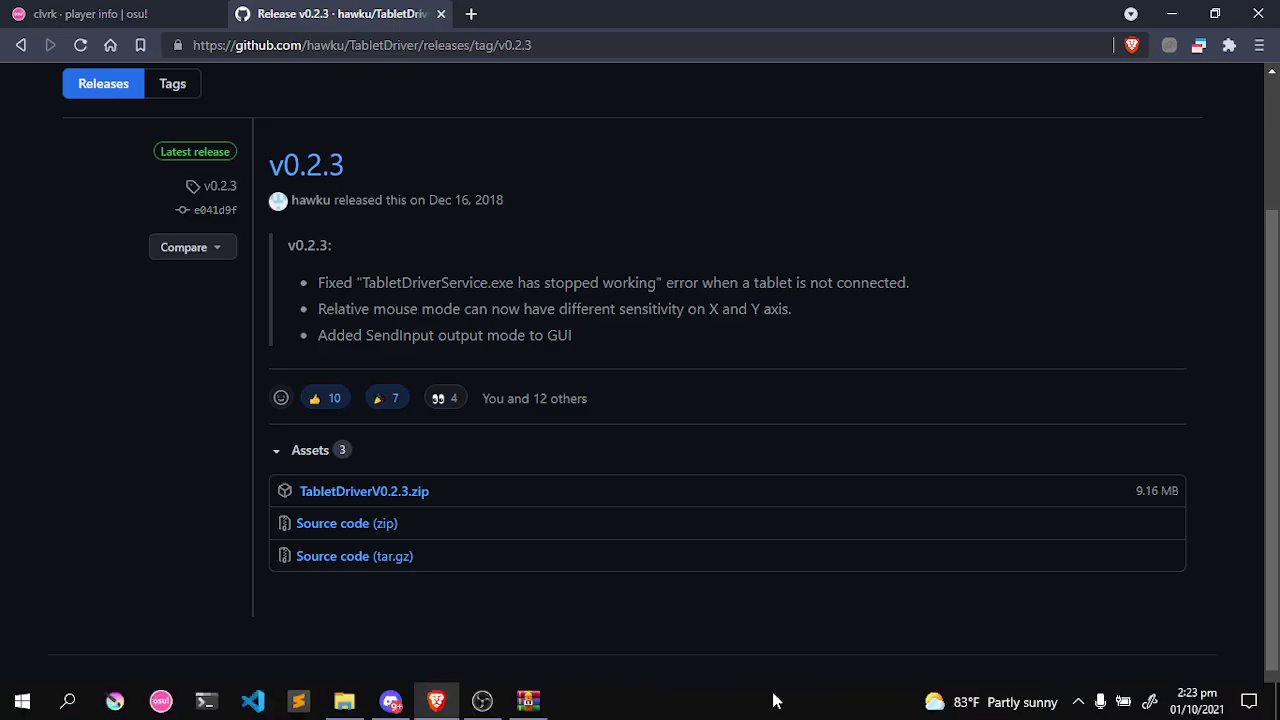
Open the extracted TabletDriverV0.2.3 folder, check tablet.cfg in config, and go back
{"action": "key", "text": "super+d"}
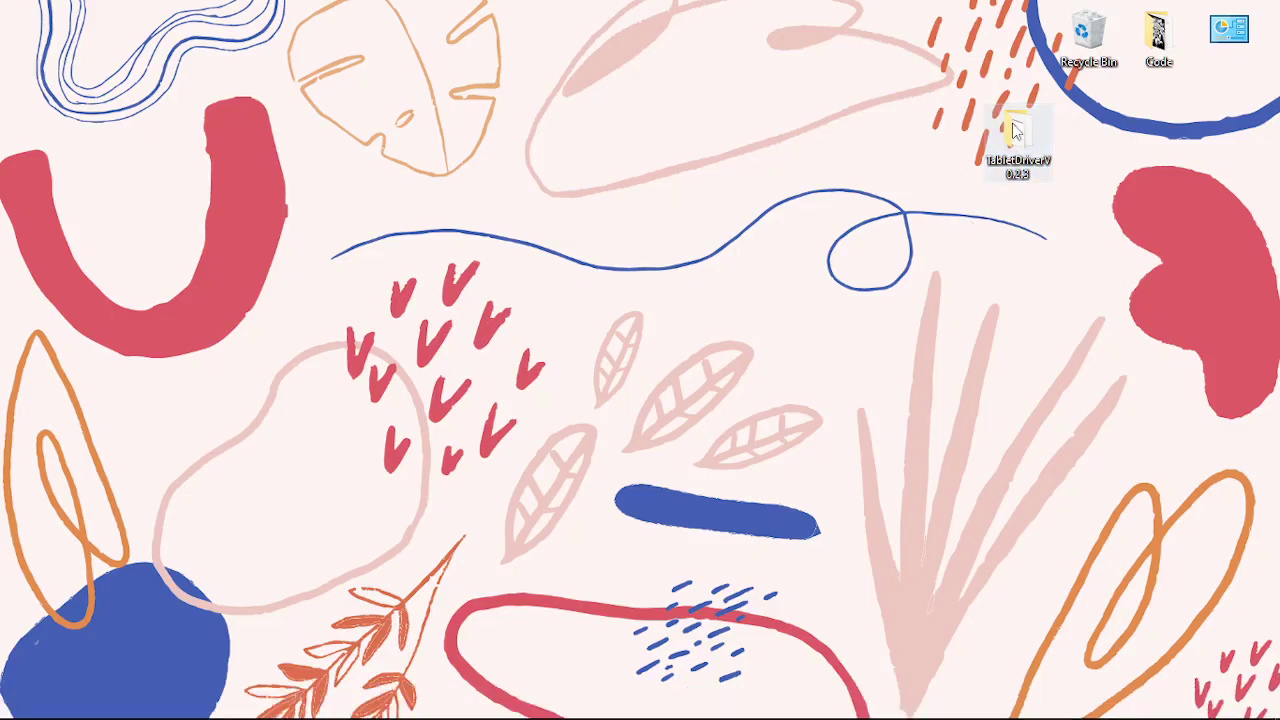
{"action": "double_click", "coordinate": [1020, 143]}
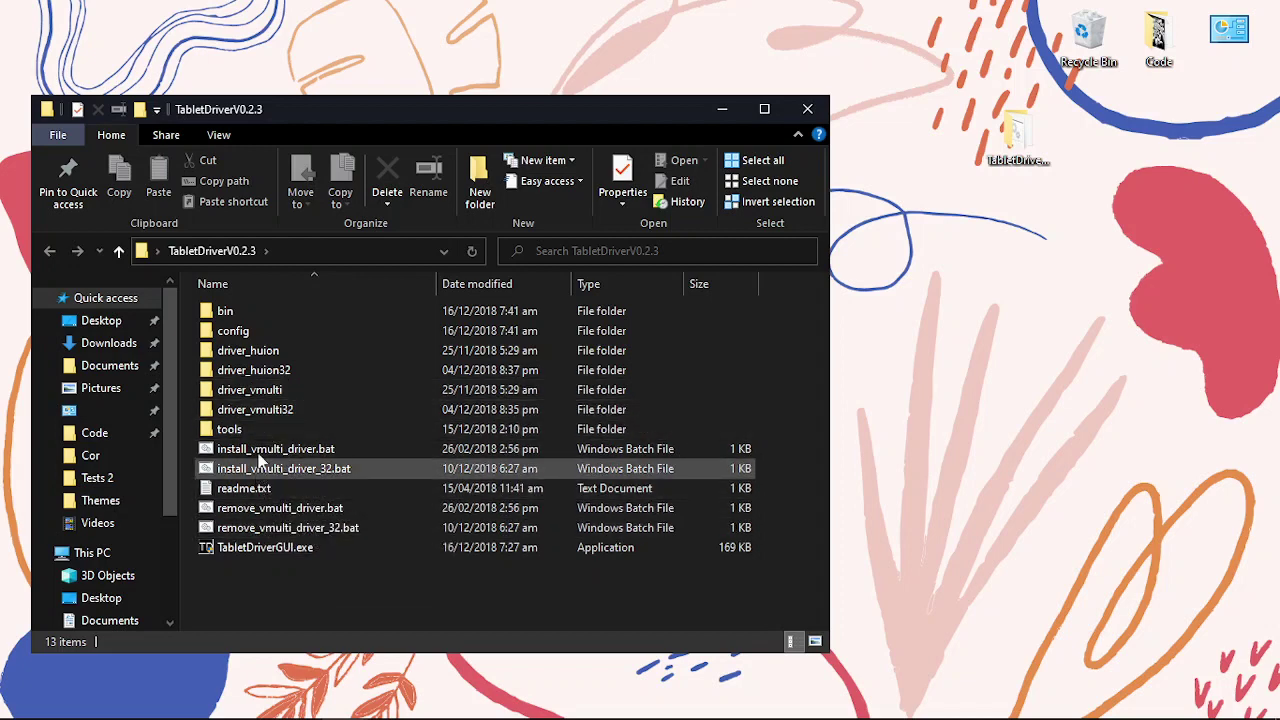
{"action": "double_click", "coordinate": [277, 333]}
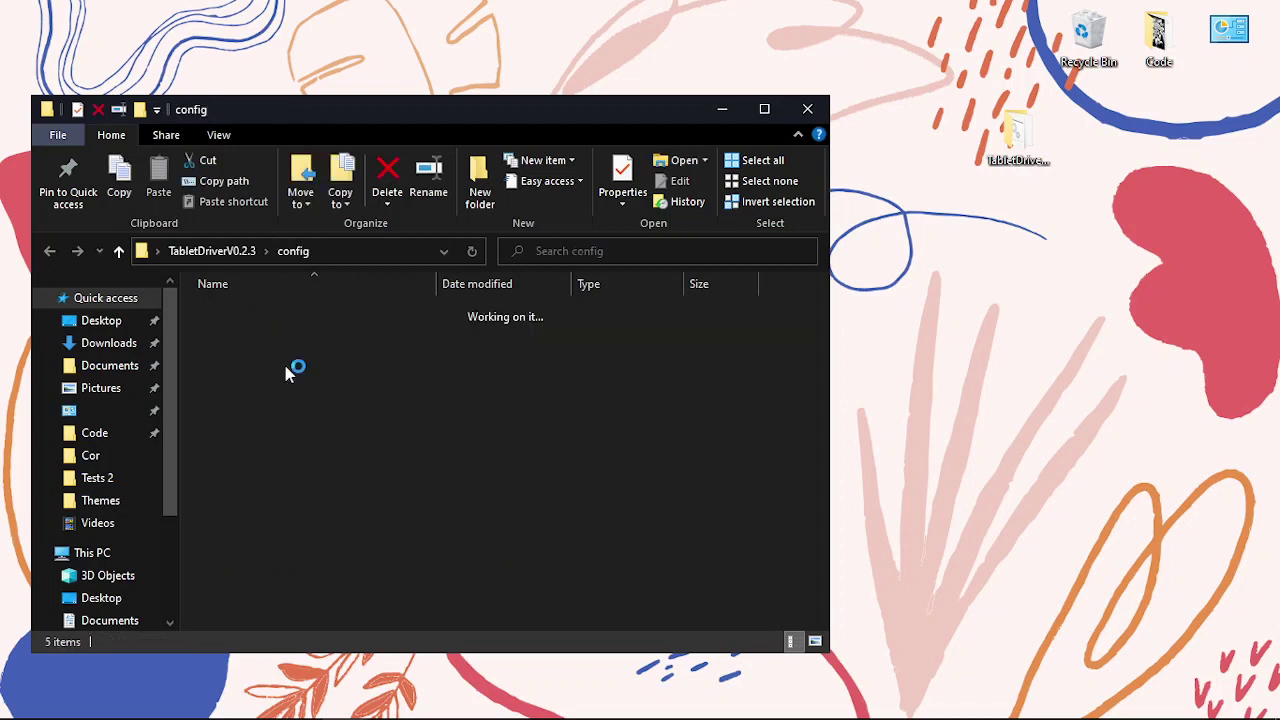
{"action": "left_click", "coordinate": [292, 351]}
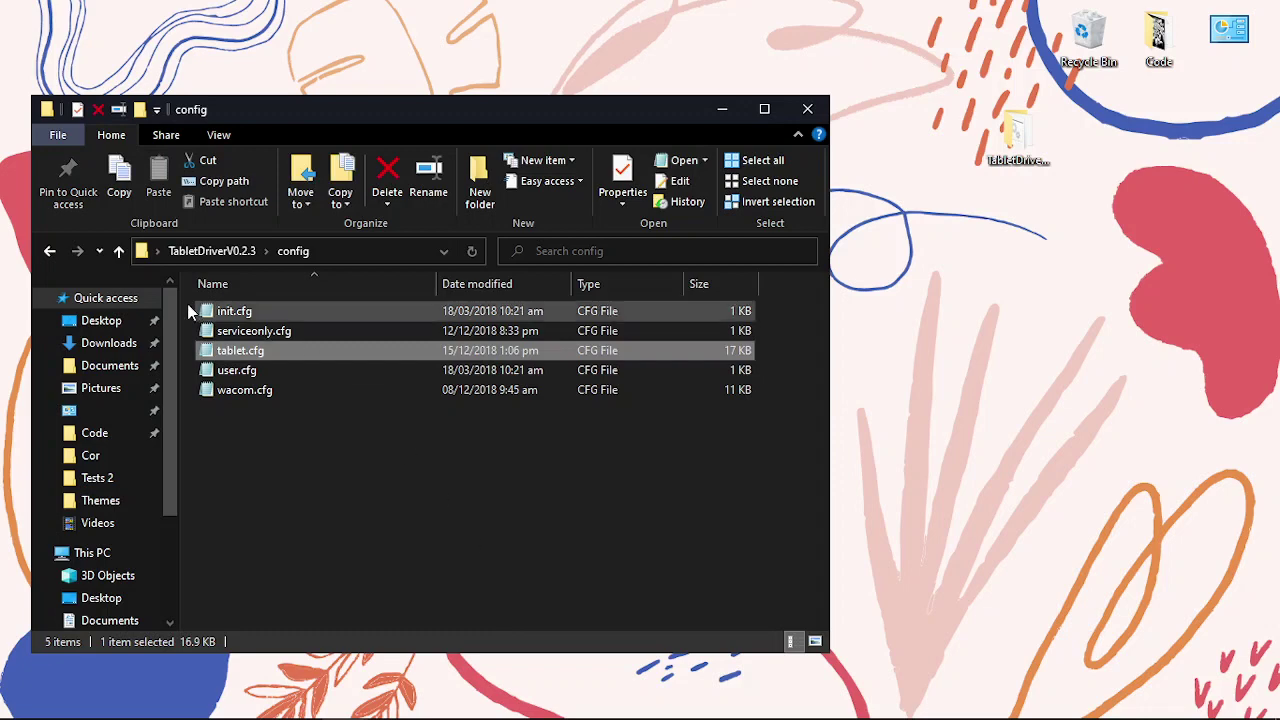
{"action": "left_click", "coordinate": [49, 254]}
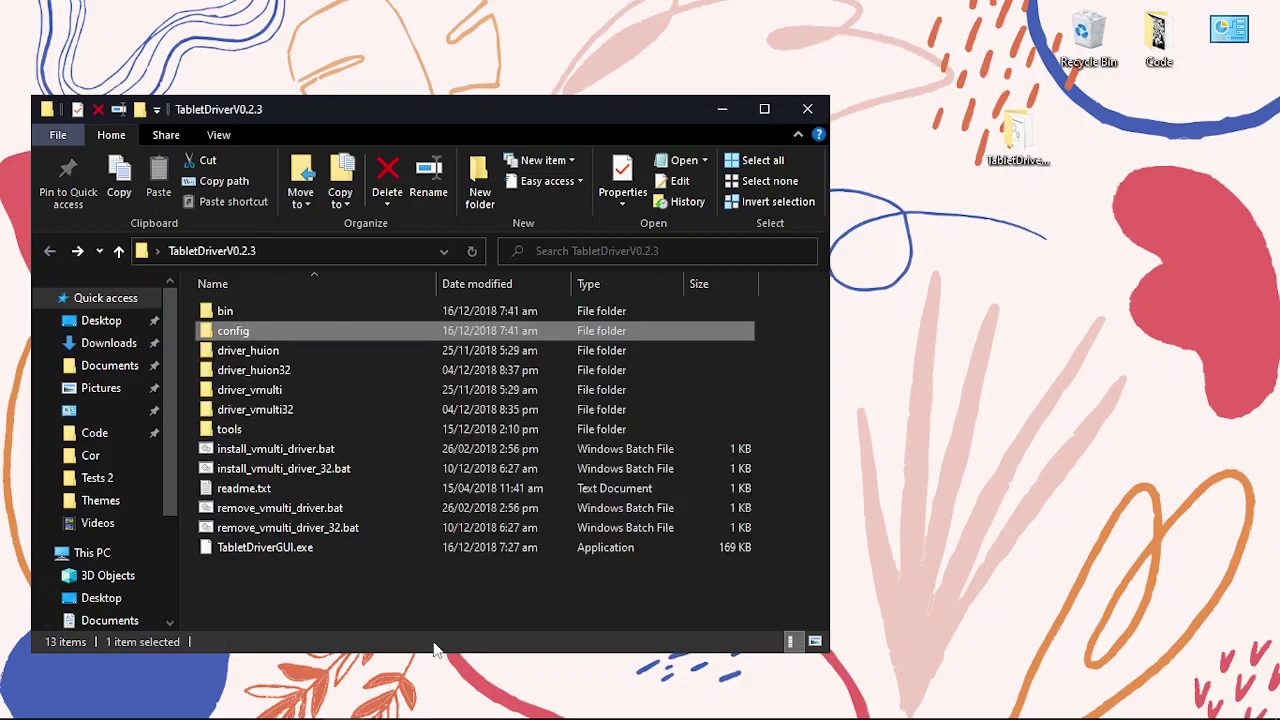
Run install_vmulti_driver.bat as administrator until it reports Drivers installed successfully
{"action": "double_click", "coordinate": [275, 449]}
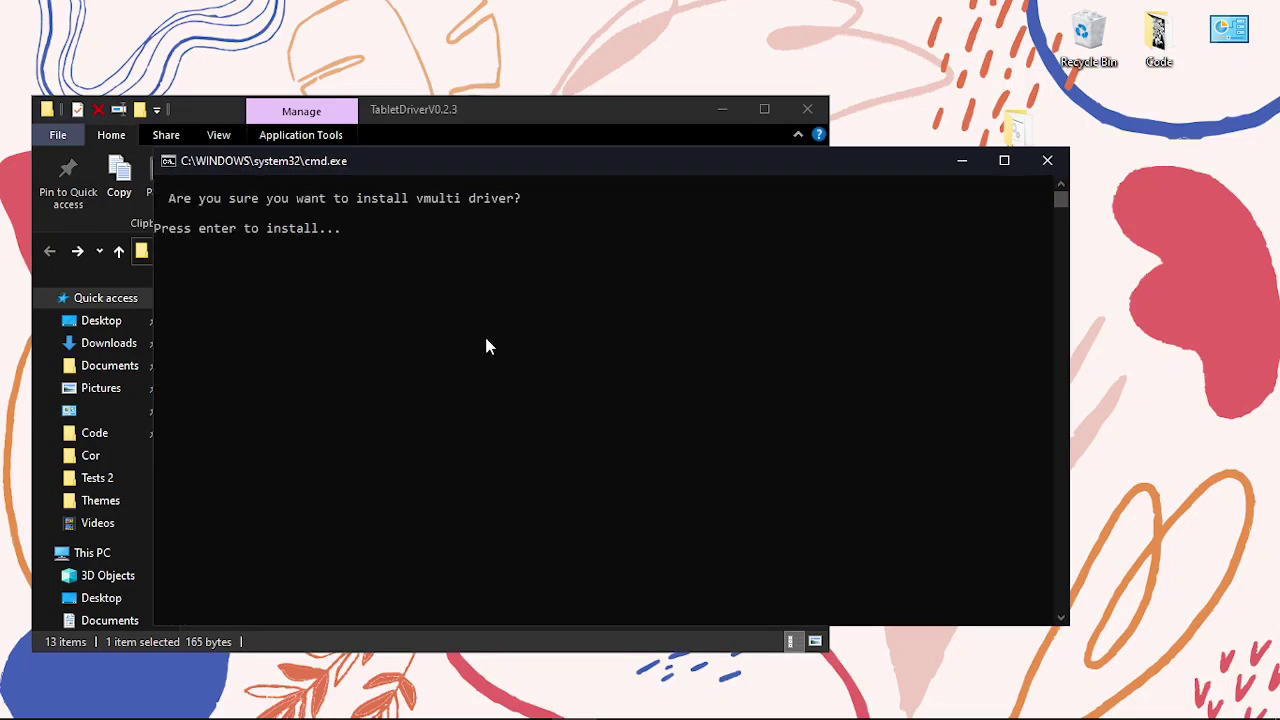
{"action": "key", "text": "Return"}
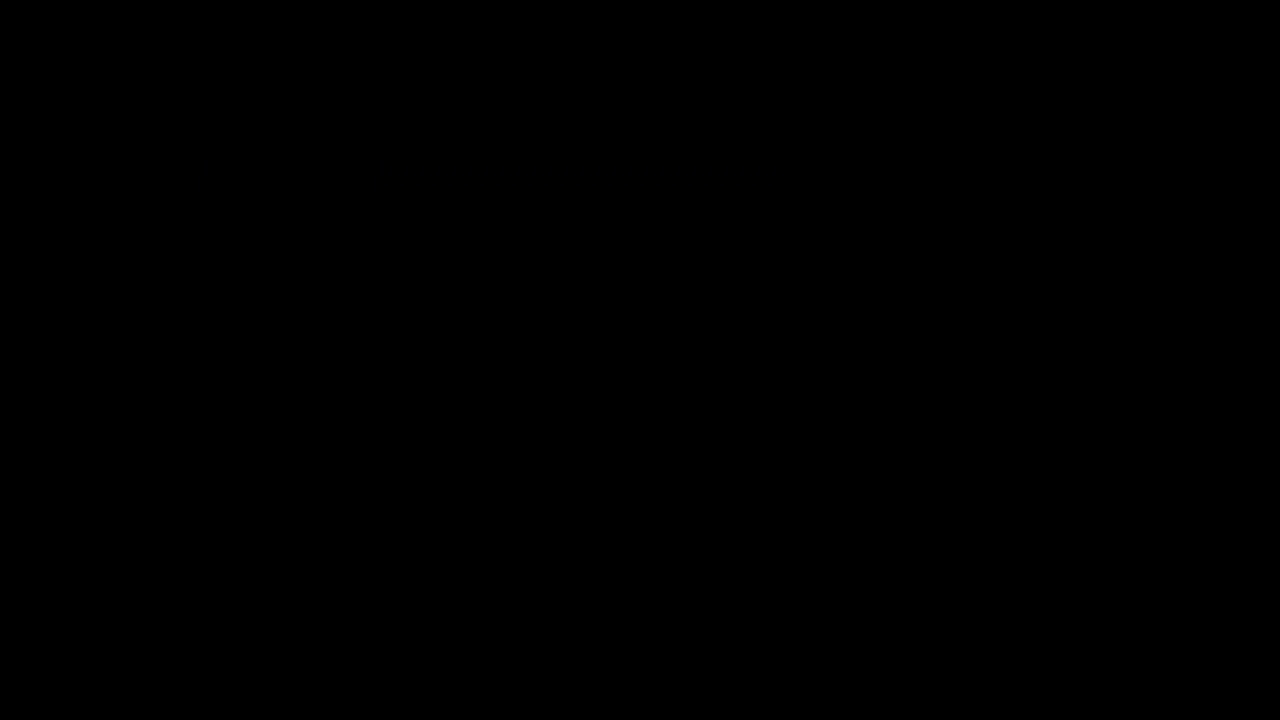
{"action": "left_click", "coordinate": [557, 460]}
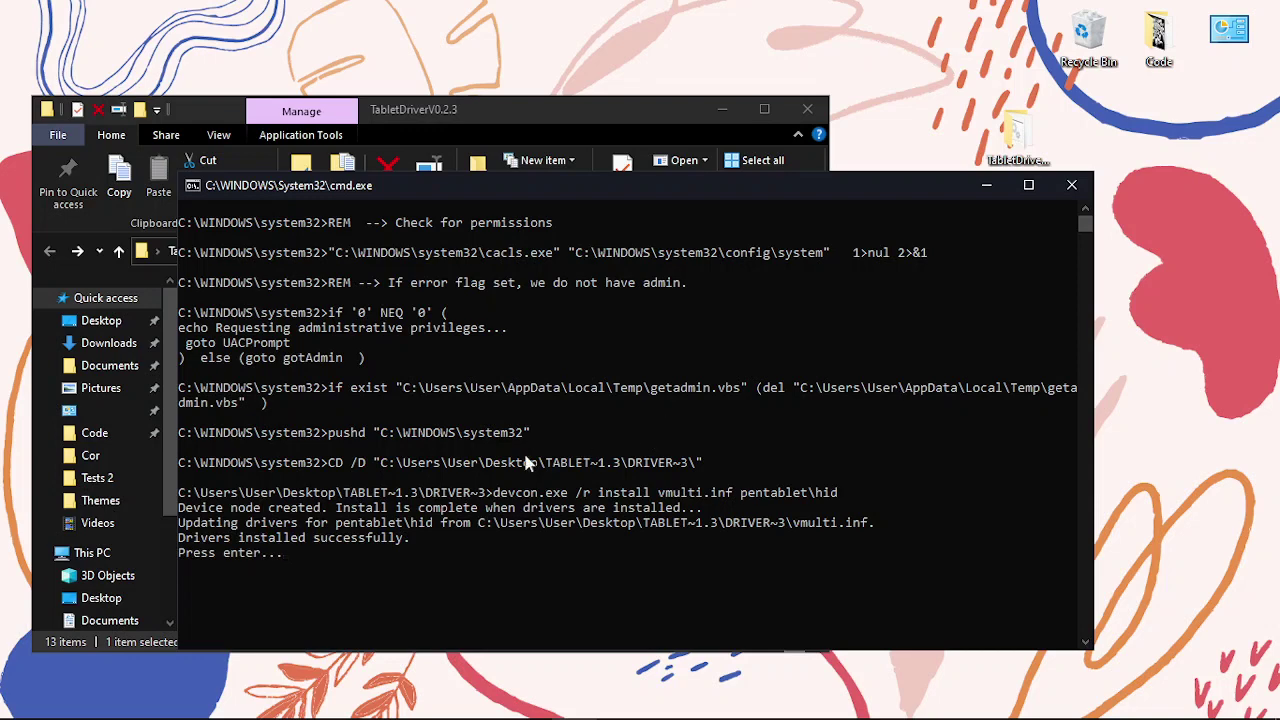
{"action": "key", "text": "Return"}
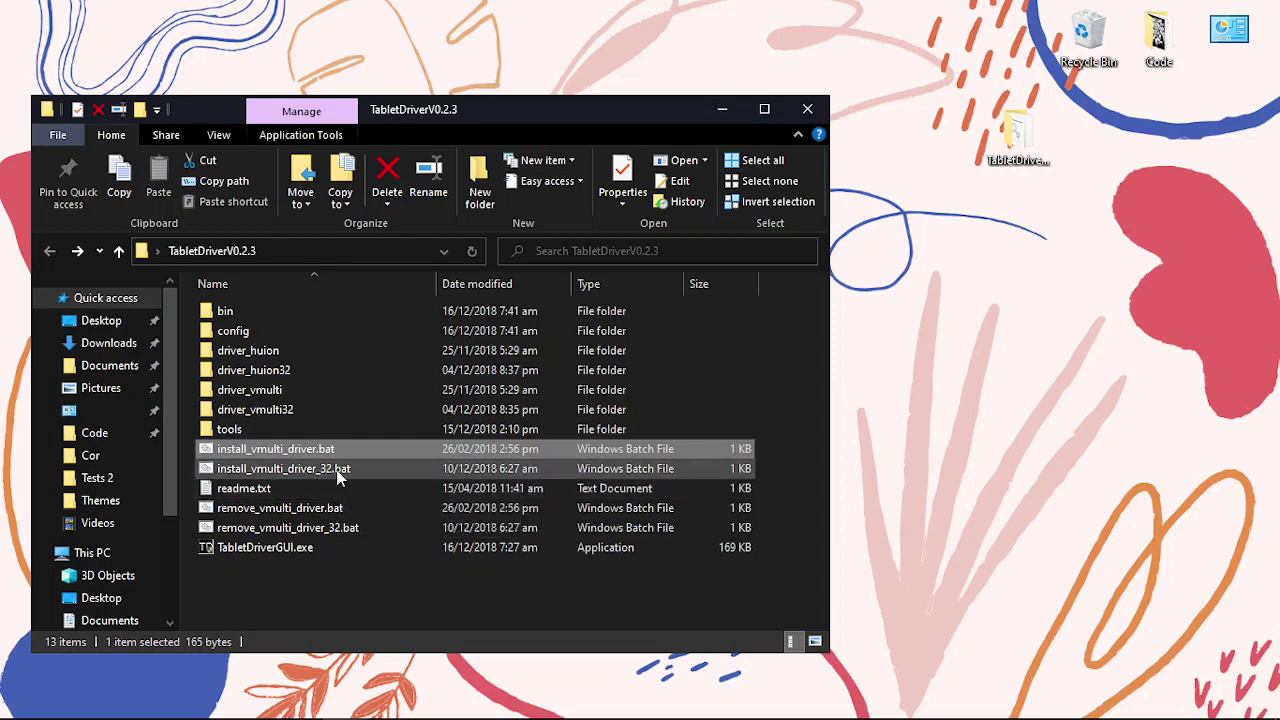
Look inside the driver_huion and driver_huion32 folders, then return to TabletDriverV0.2.3
{"action": "left_click", "coordinate": [311, 470]}
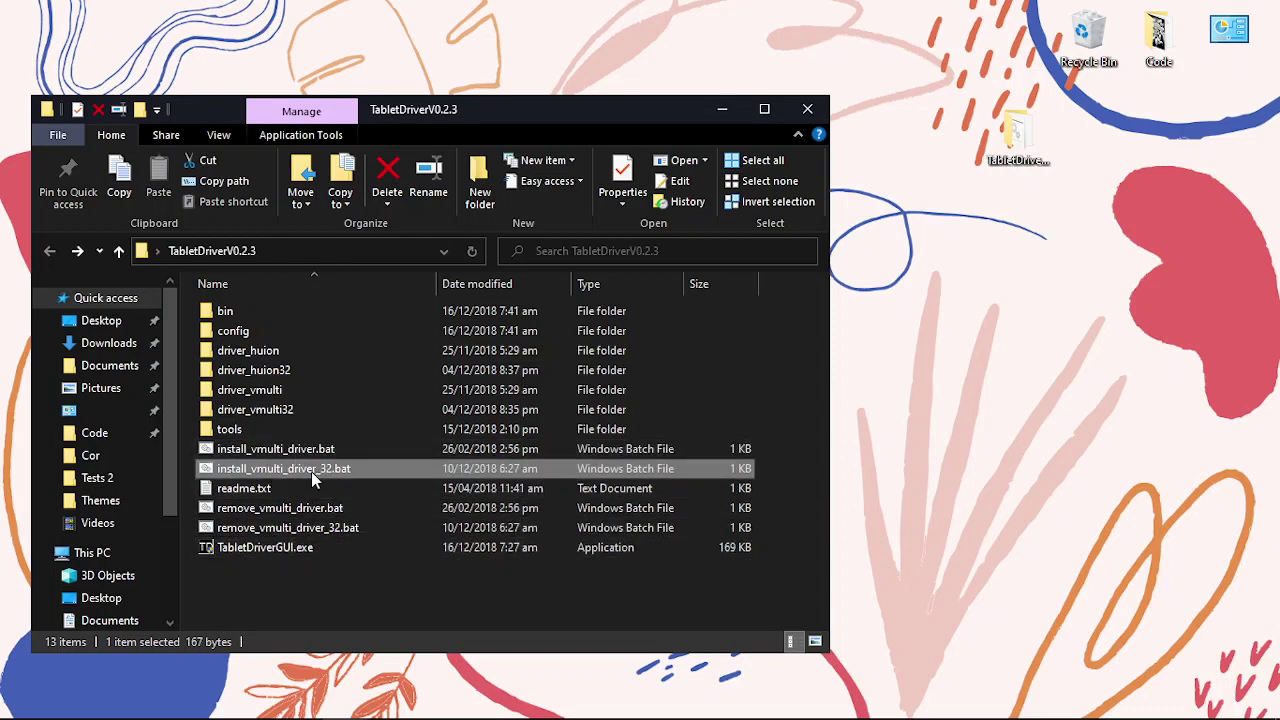
{"action": "double_click", "coordinate": [294, 350]}
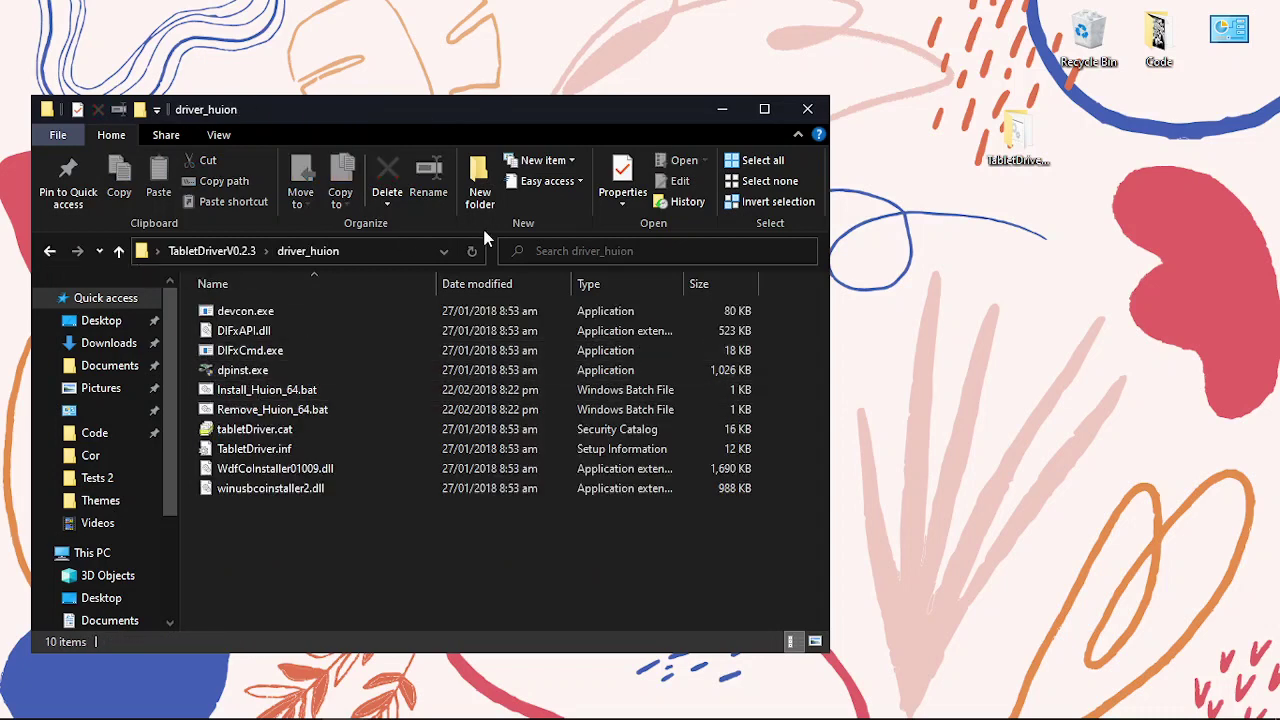
{"action": "left_click", "coordinate": [58, 256]}
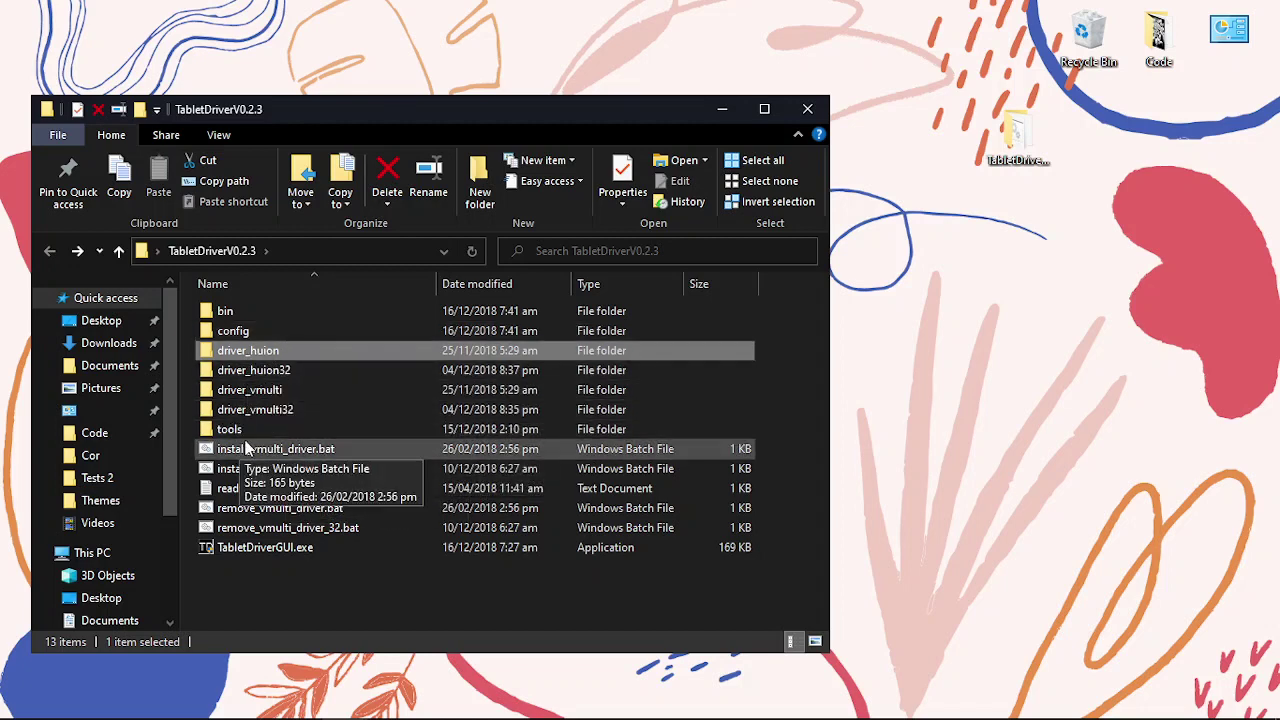
{"action": "left_click", "coordinate": [284, 373]}
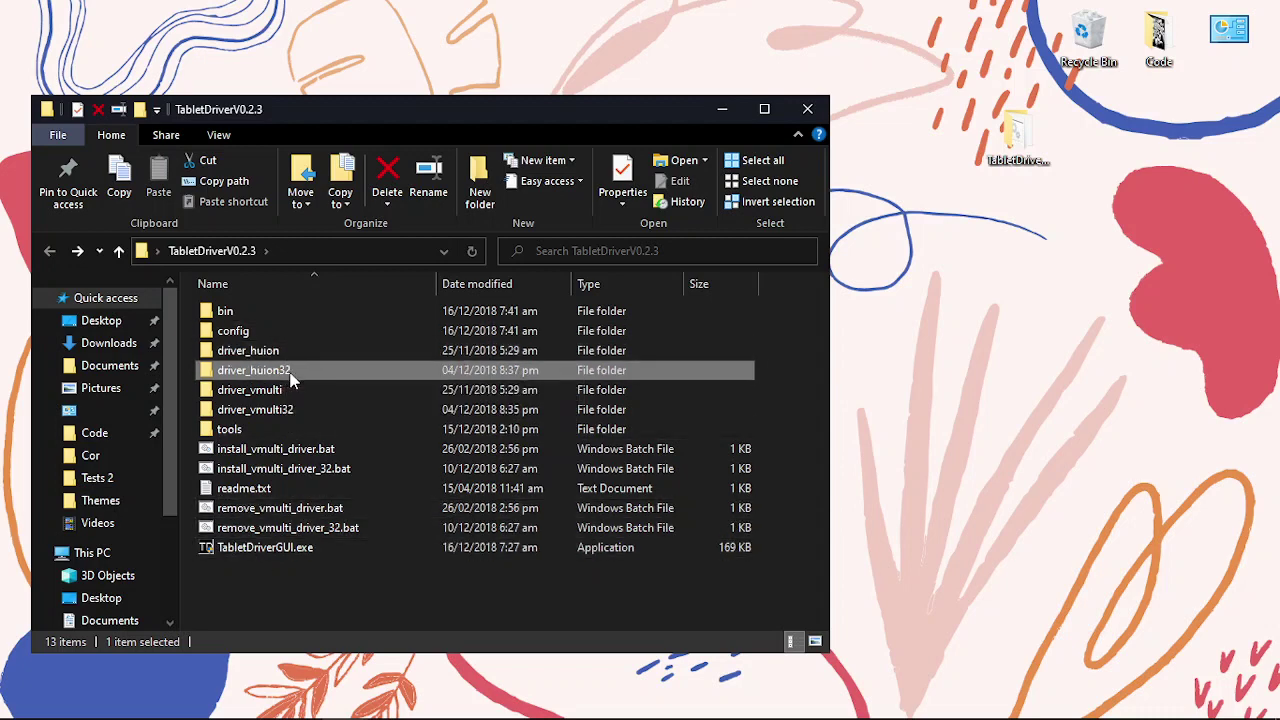
{"action": "double_click", "coordinate": [651, 368]}
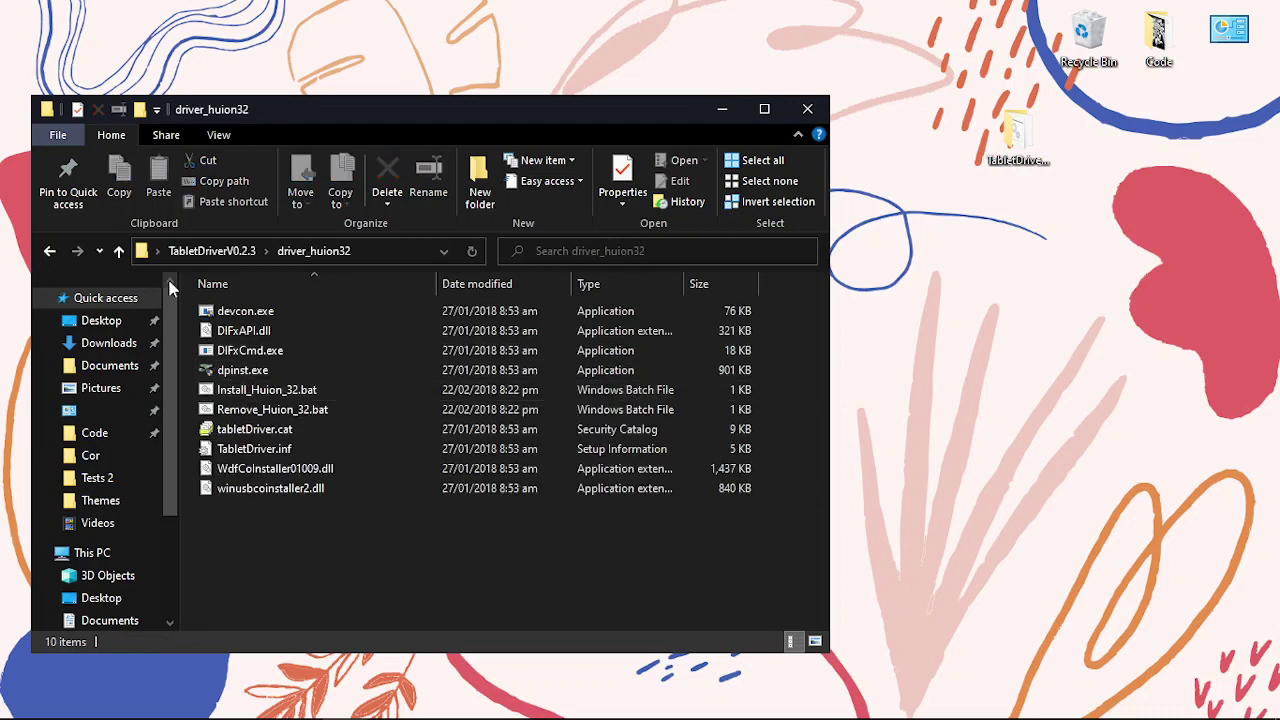
{"action": "left_click", "coordinate": [49, 251]}
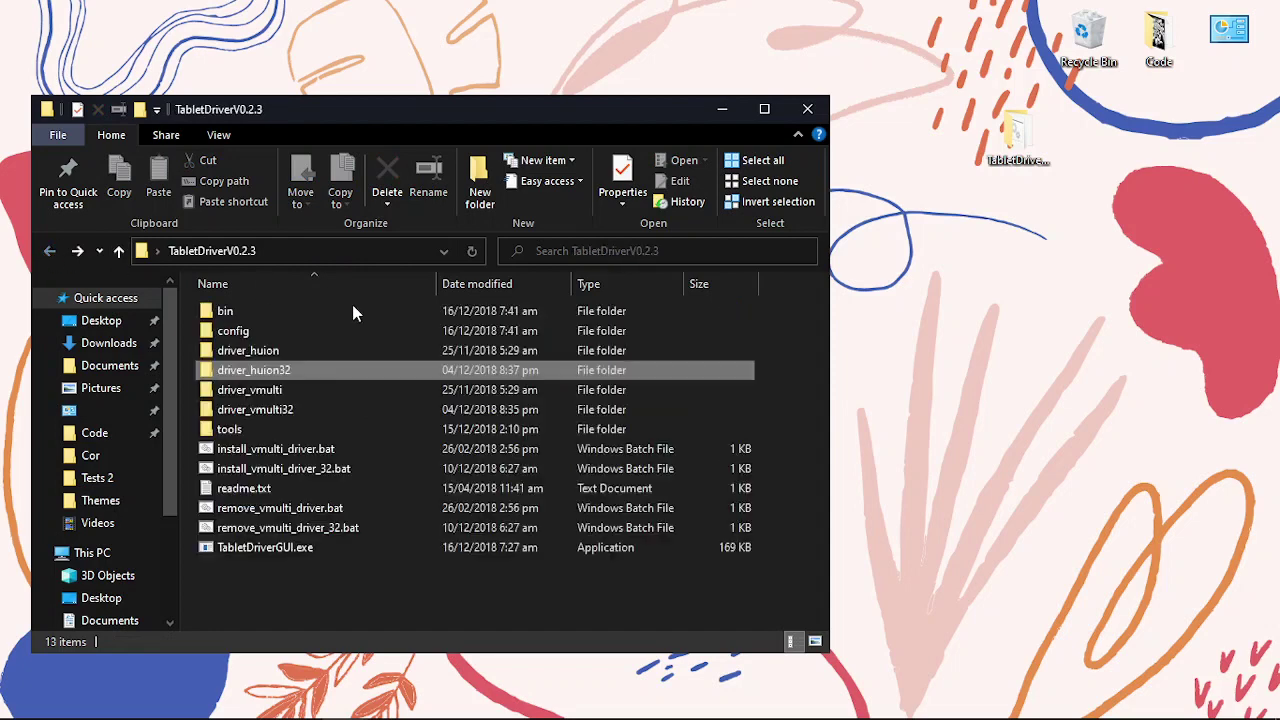
Run Install_Huion_64.bat from driver_huion with administrator permission
{"action": "double_click", "coordinate": [299, 352]}
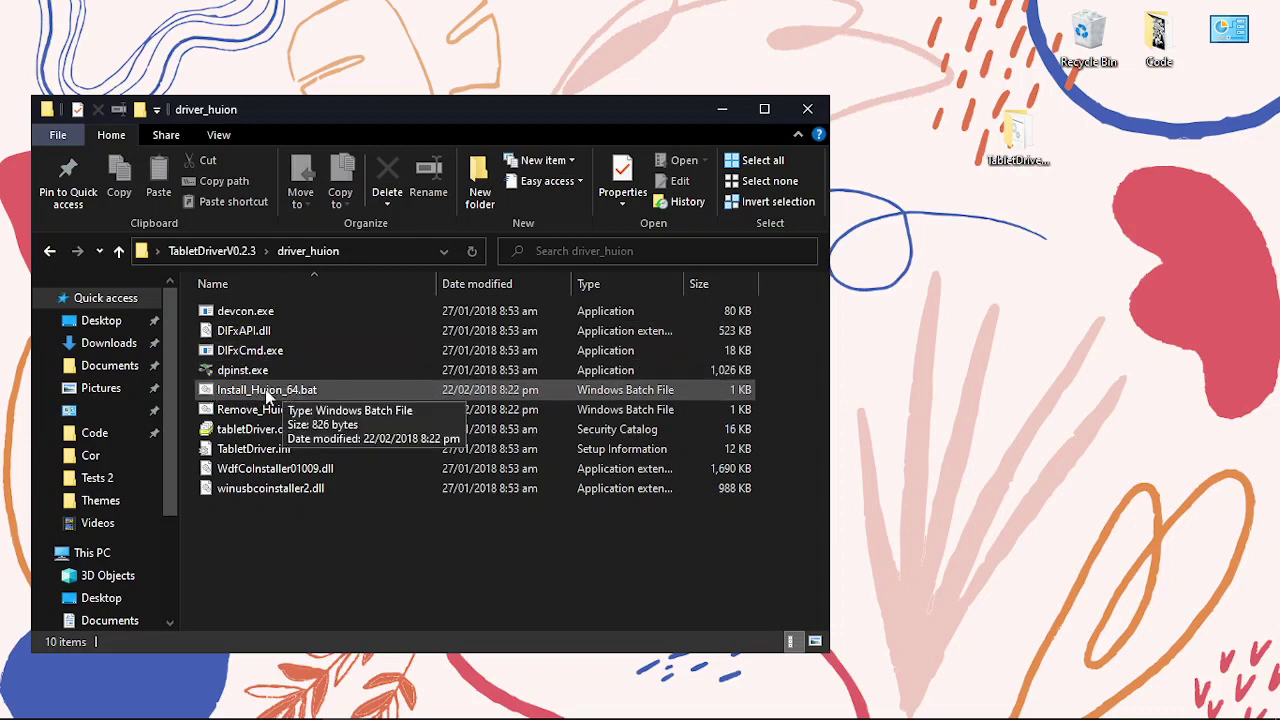
{"action": "double_click", "coordinate": [349, 392]}
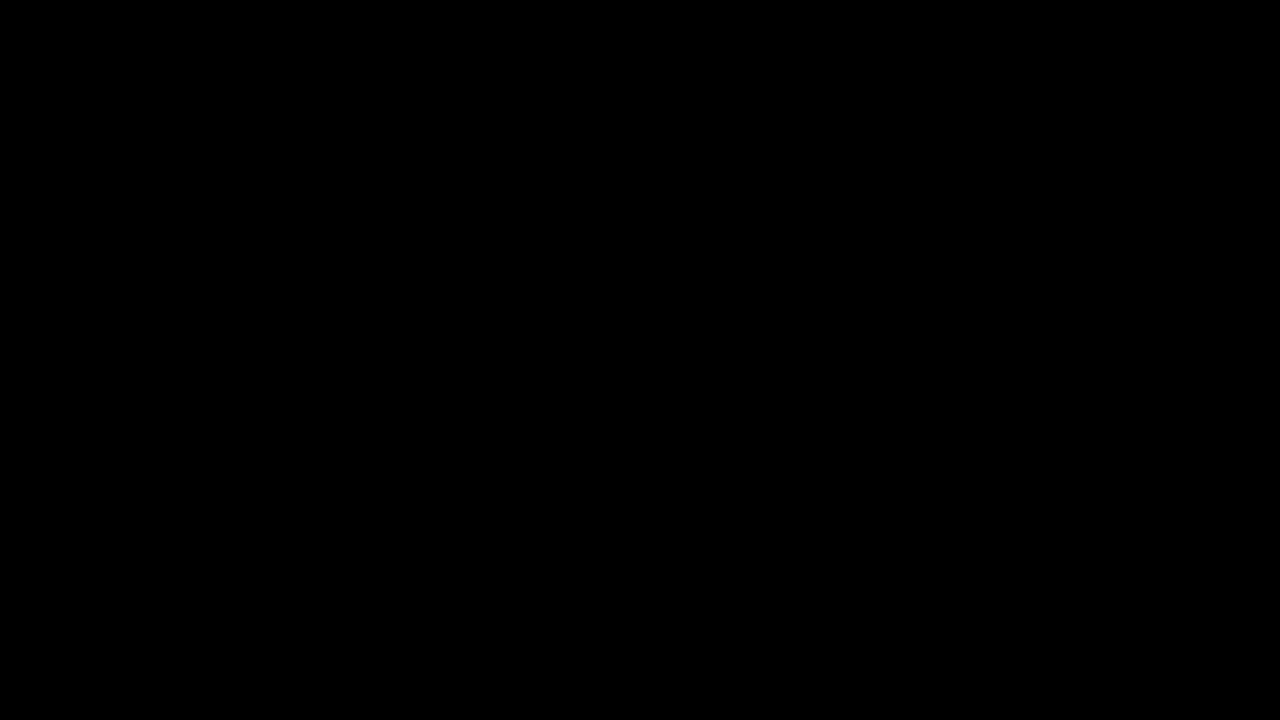
{"action": "left_click", "coordinate": [500, 463]}
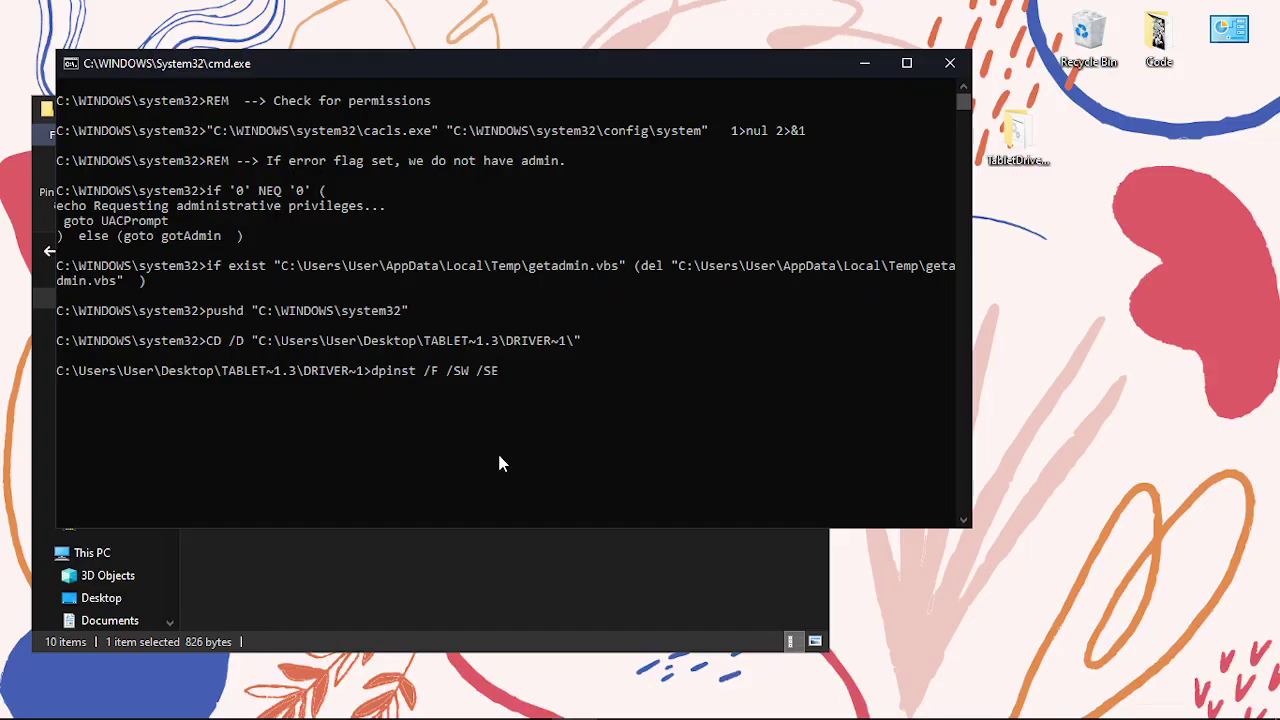
Close the Huion installer console and open tablet.cfg from the config folder
{"action": "key", "text": "Return"}
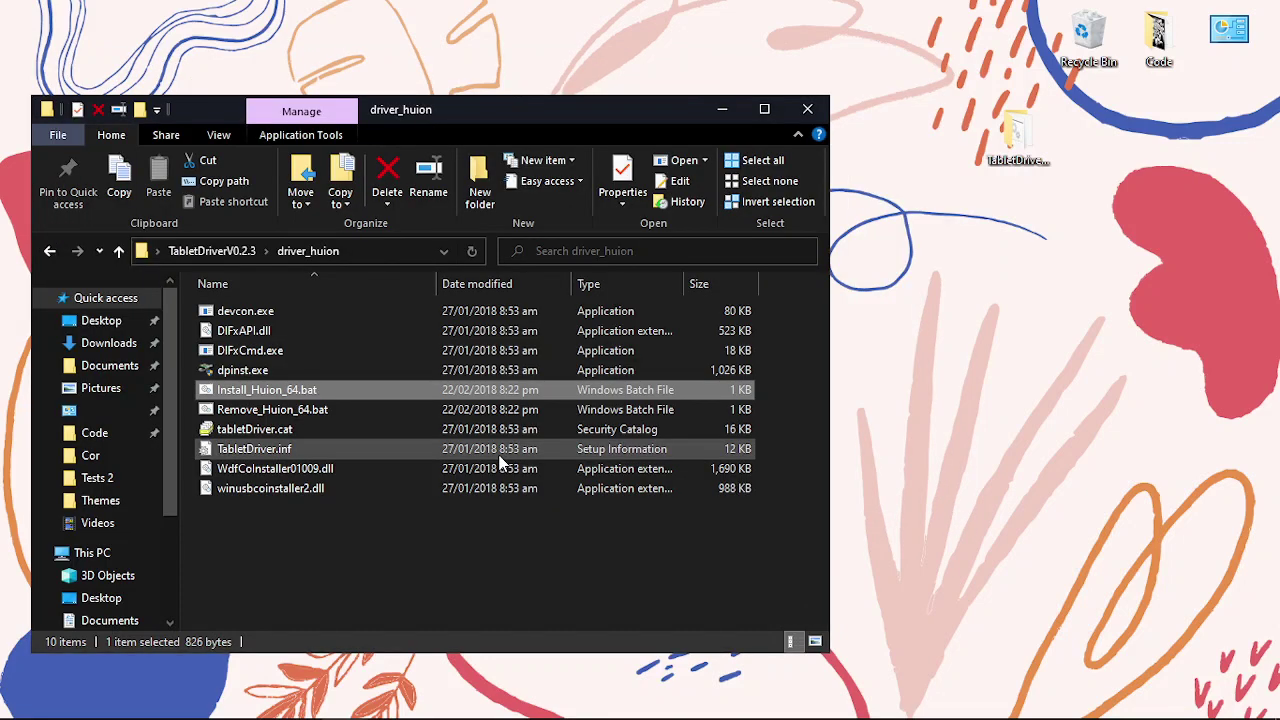
{"action": "left_click", "coordinate": [50, 251]}
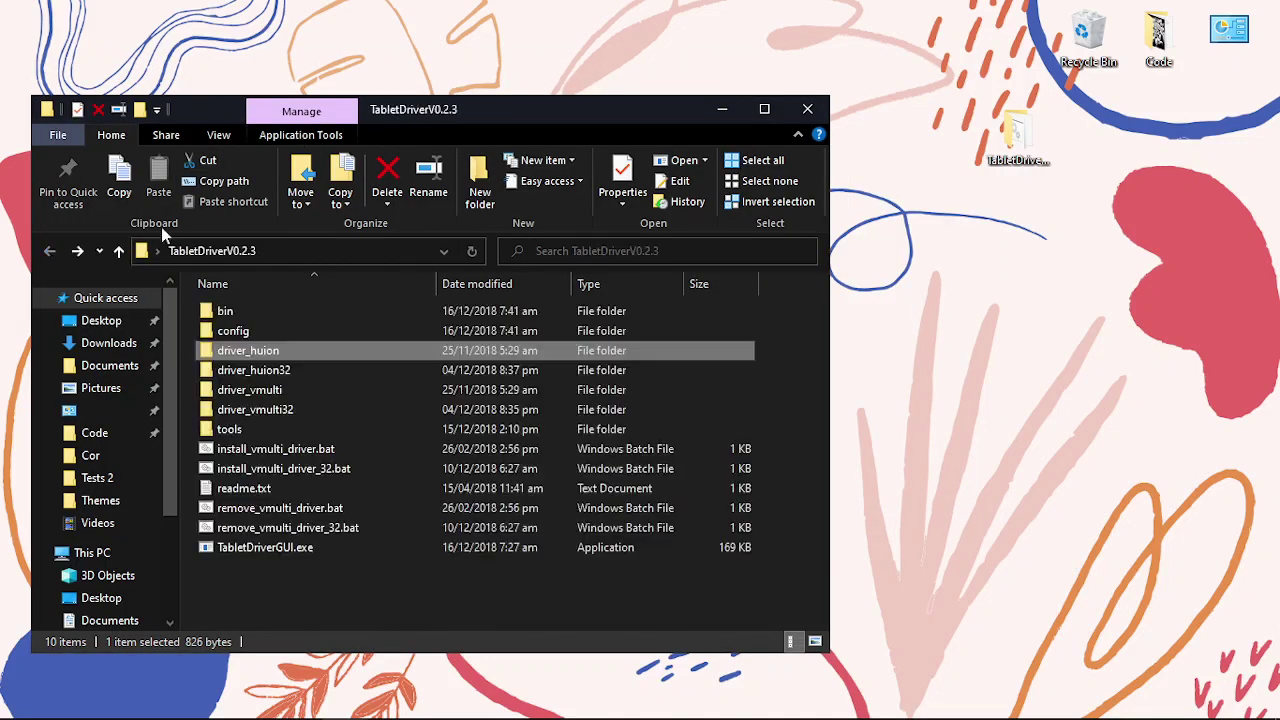
{"action": "left_click", "coordinate": [283, 331]}
{"action": "double_click", "coordinate": [282, 330]}
{"action": "left_click", "coordinate": [292, 351]}
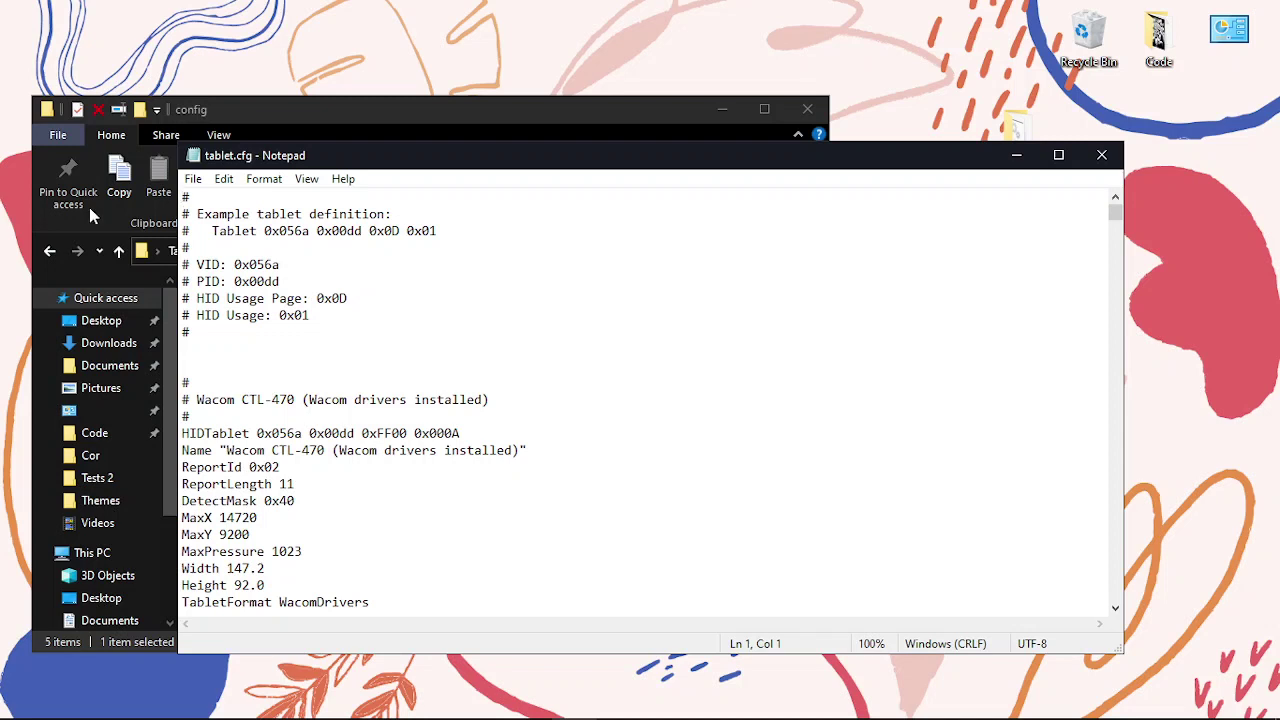
Empty tablet.cfg and select the Gaomon S620 config message in Discord
{"action": "key", "text": "ctrl+a"}
{"action": "key", "text": "BackSpace"}
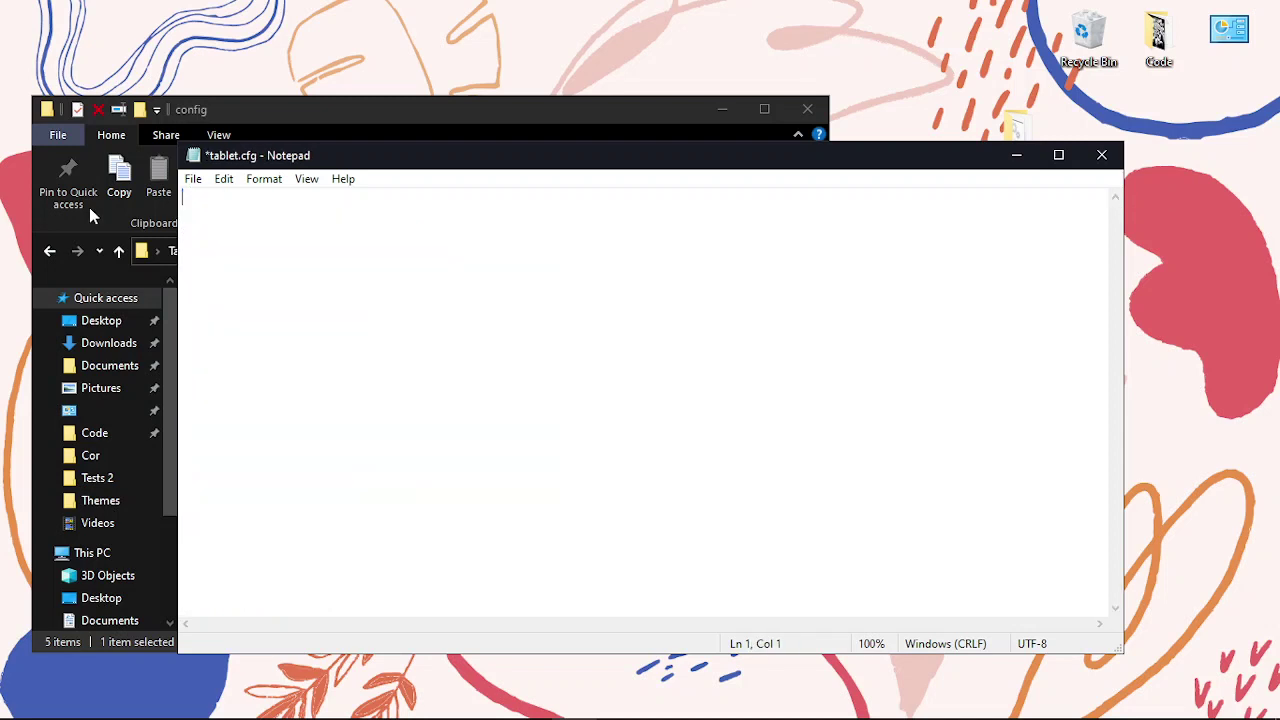
{"action": "left_click", "coordinate": [391, 700]}
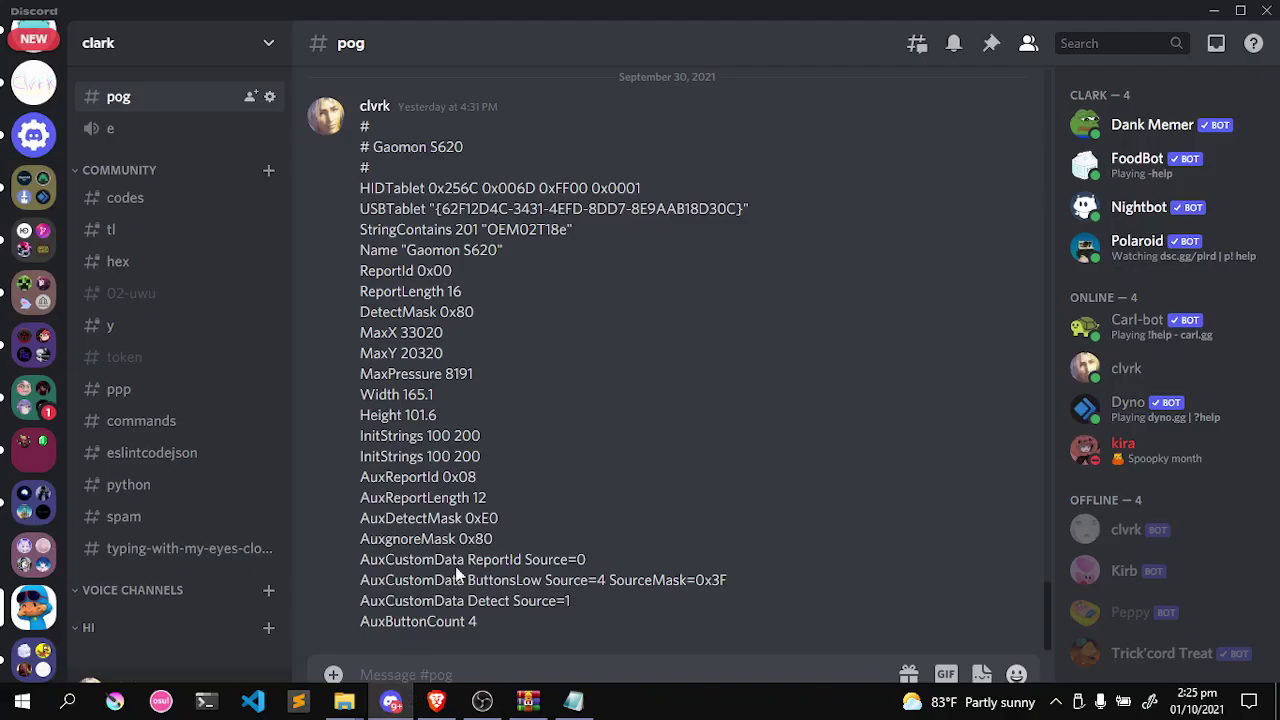
{"action": "left_click_drag", "start_coordinate": [484, 632], "coordinate": [362, 122]}
{"action": "key", "text": "ctrl+c"}
{"action": "mouse_move", "coordinate": [428, 715]}
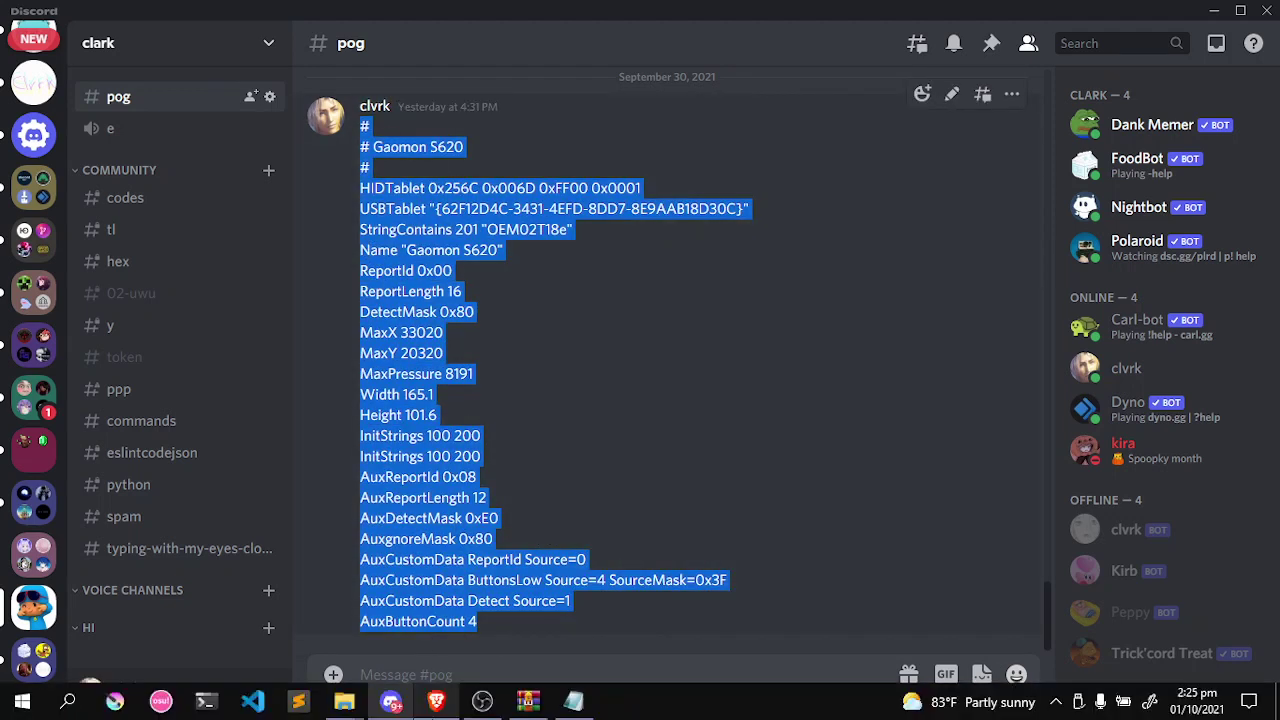
Paste the Gaomon S620 definition into tablet.cfg, save it, and close Notepad
{"action": "left_click", "coordinate": [565, 706]}
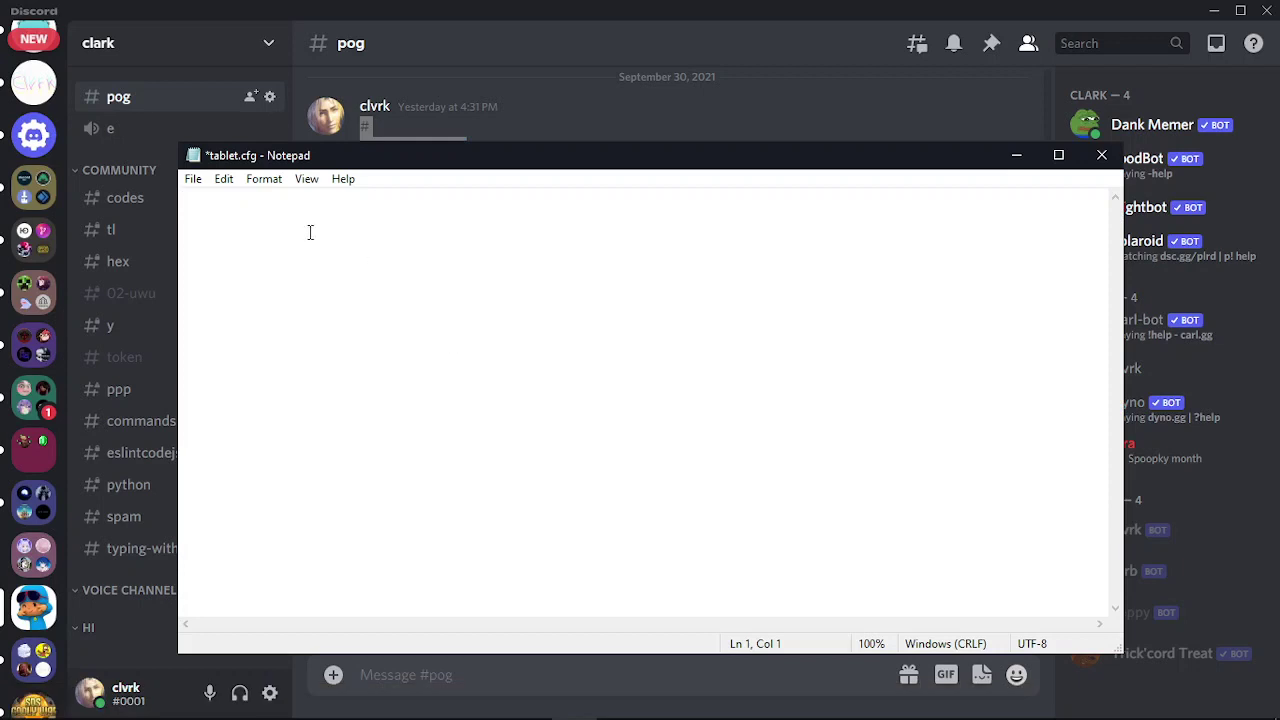
{"action": "key", "text": "ctrl+v"}
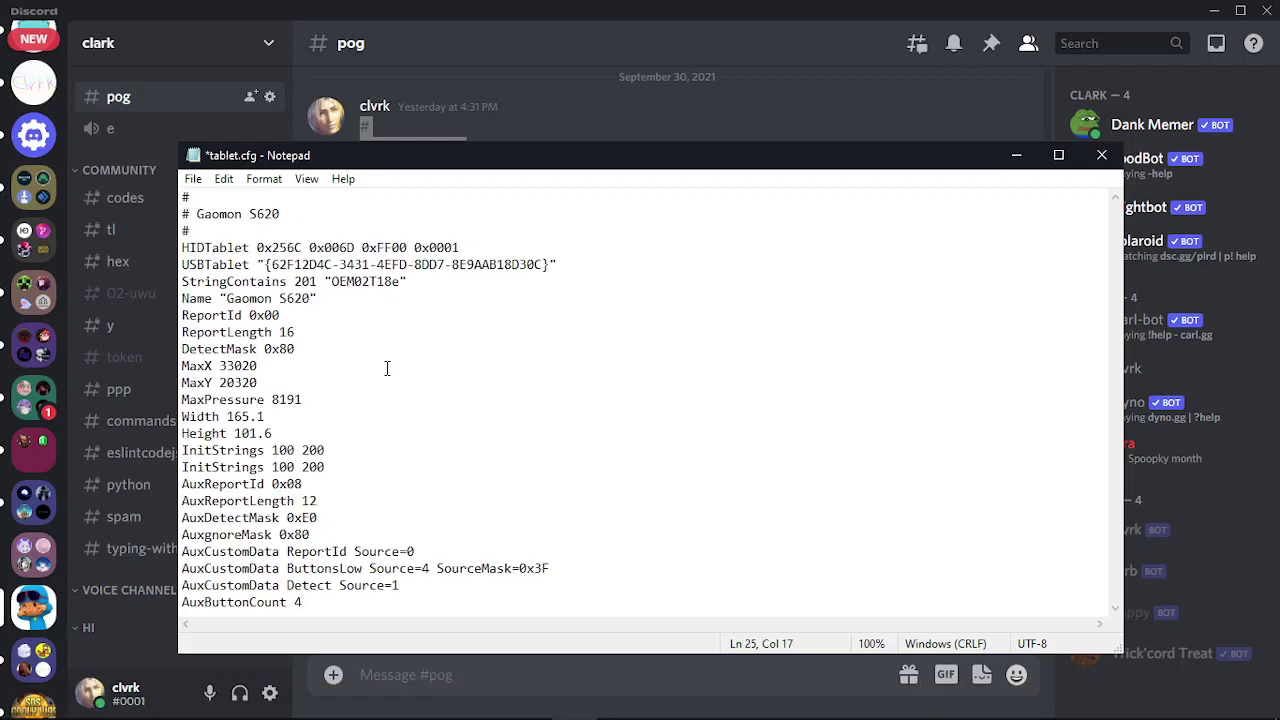
{"action": "key", "text": "ctrl+s"}
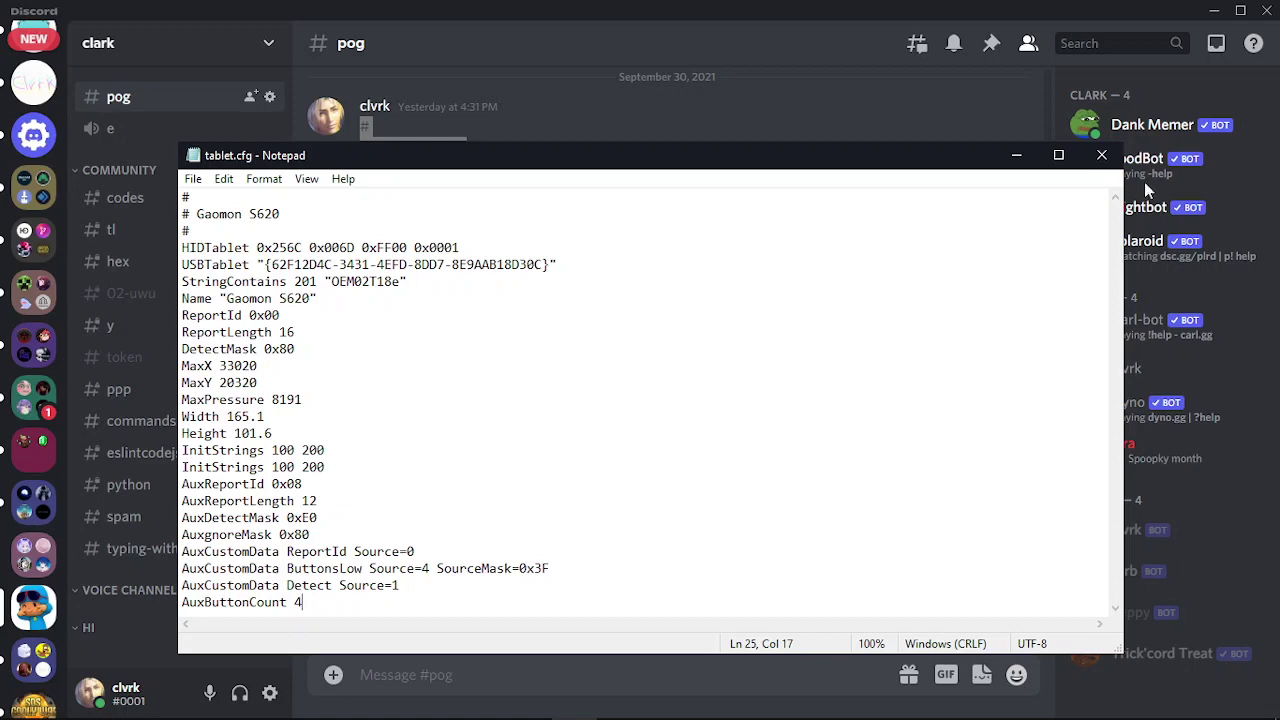
{"action": "left_click", "coordinate": [1101, 155]}
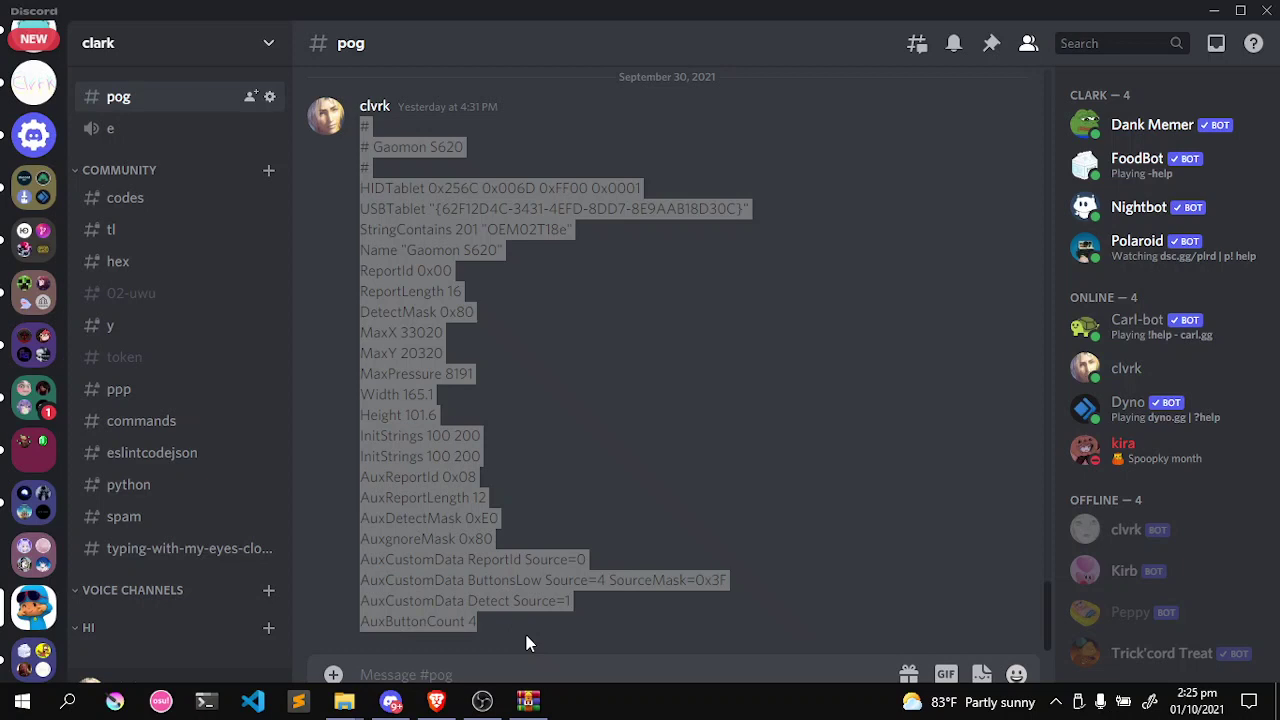
{"action": "left_click", "coordinate": [528, 700]}
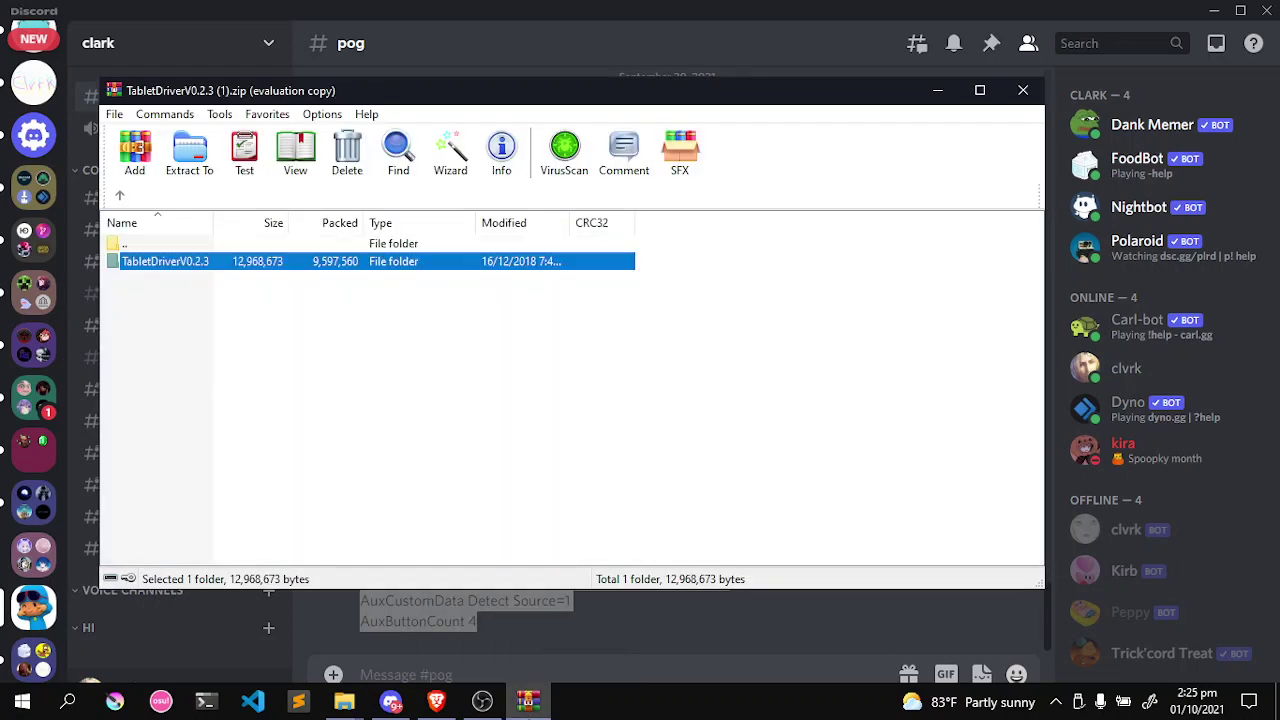
Close the zip archive and launch TabletDriverGUI.exe from the TabletDriverV0.2.3 folder
{"action": "left_click", "coordinate": [1023, 90]}
{"action": "key", "text": "super+d"}
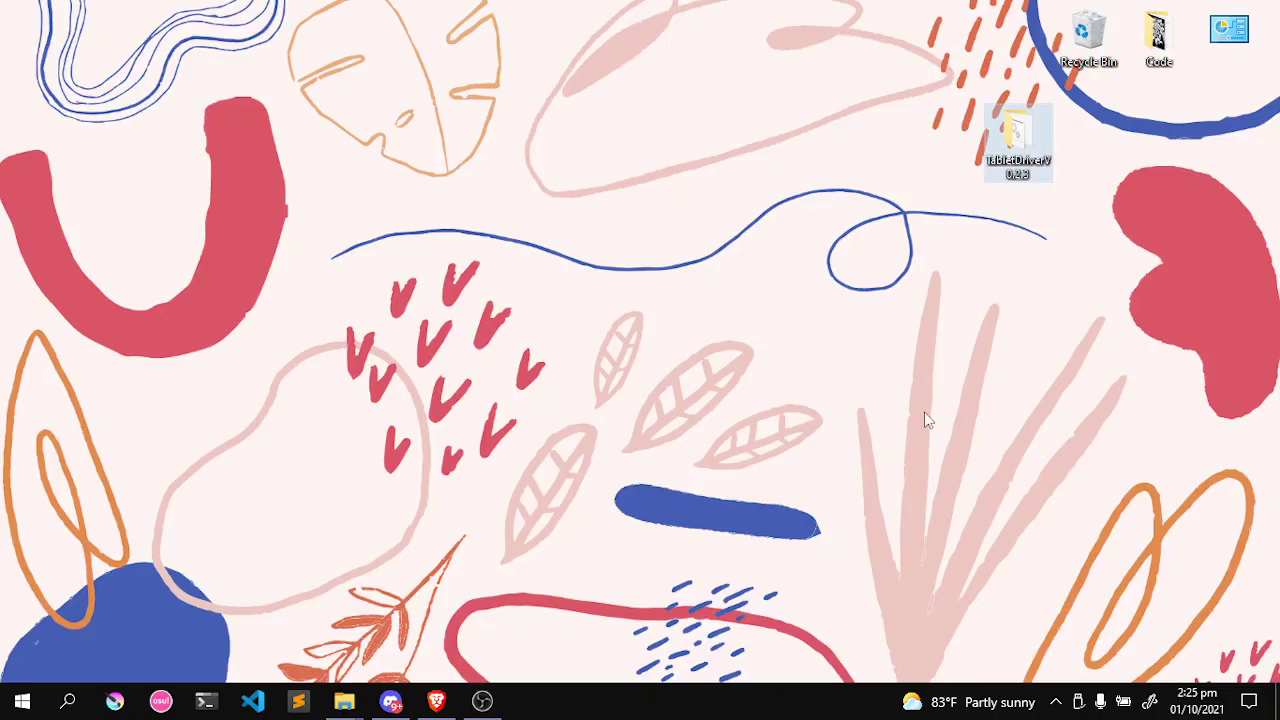
{"action": "double_click", "coordinate": [1035, 148]}
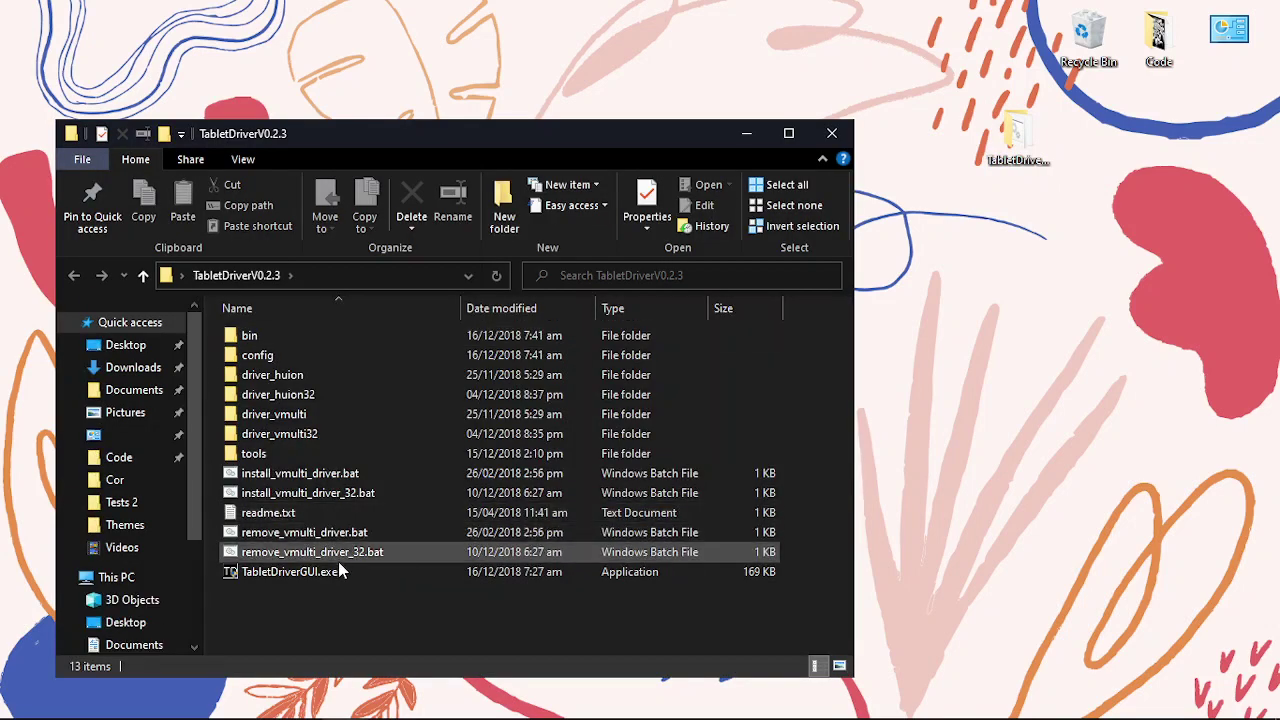
{"action": "double_click", "coordinate": [290, 571]}
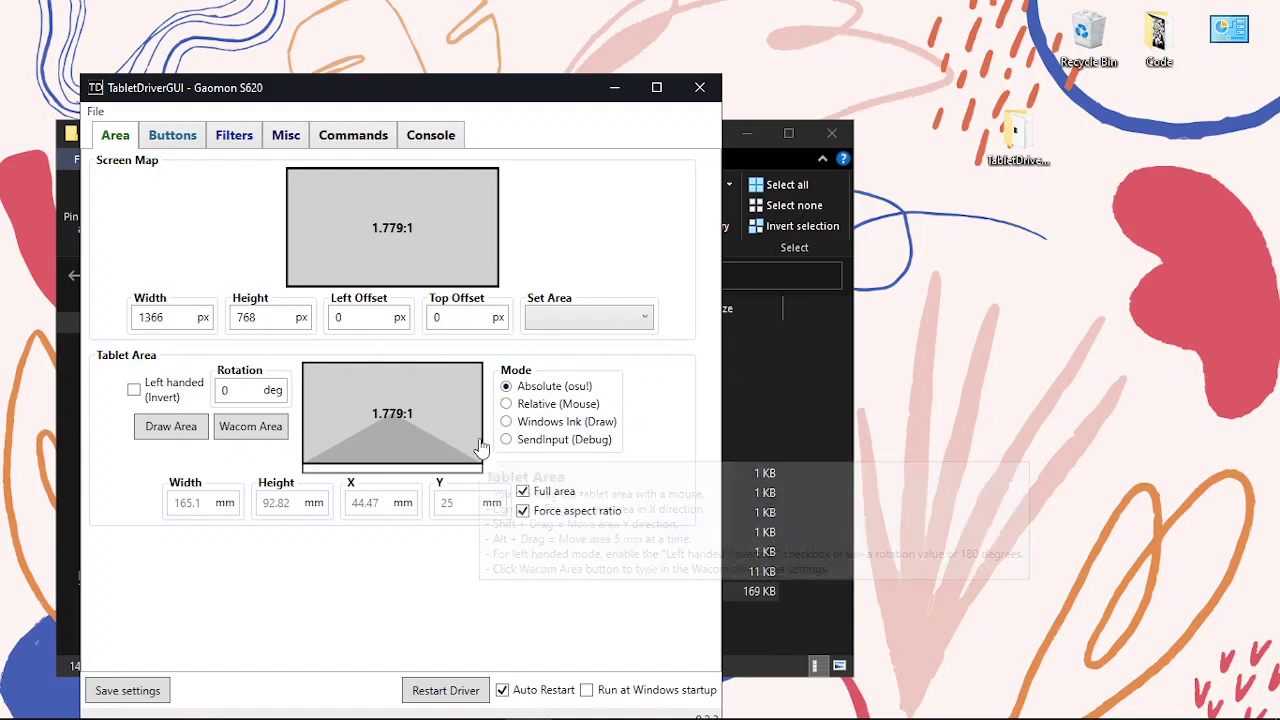
Turn off Full area and Force aspect ratio for the tablet area
{"action": "mouse_move", "coordinate": [329, 712]}
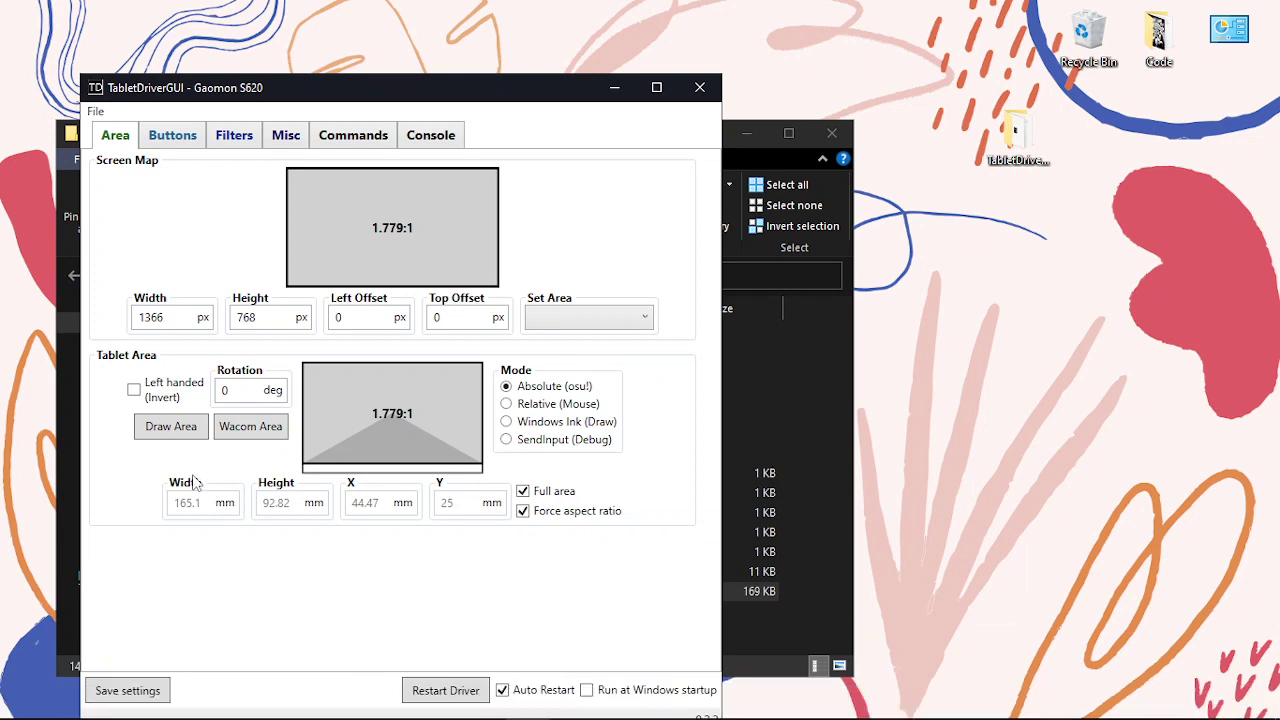
{"action": "left_click", "coordinate": [523, 492]}
{"action": "left_click", "coordinate": [523, 491]}
{"action": "left_click", "coordinate": [523, 491]}
{"action": "left_click", "coordinate": [523, 511]}
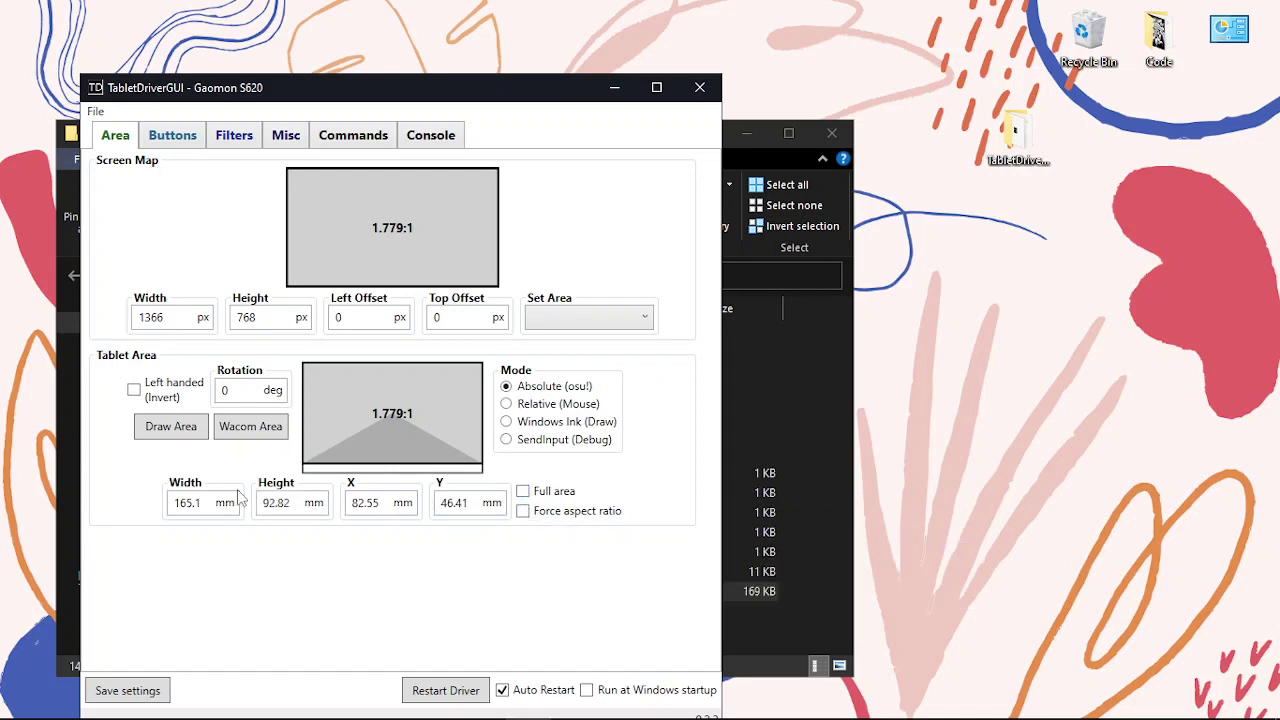
Set the tablet area to 60 × 40 mm, position it lower-left, and save settings
{"action": "left_click", "coordinate": [201, 502]}
{"action": "key", "text": "BackSpace"}
{"action": "key", "text": "BackSpace"}
{"action": "key", "text": "BackSpace"}
{"action": "key", "text": "BackSpace"}
{"action": "key", "text": "BackSpace"}
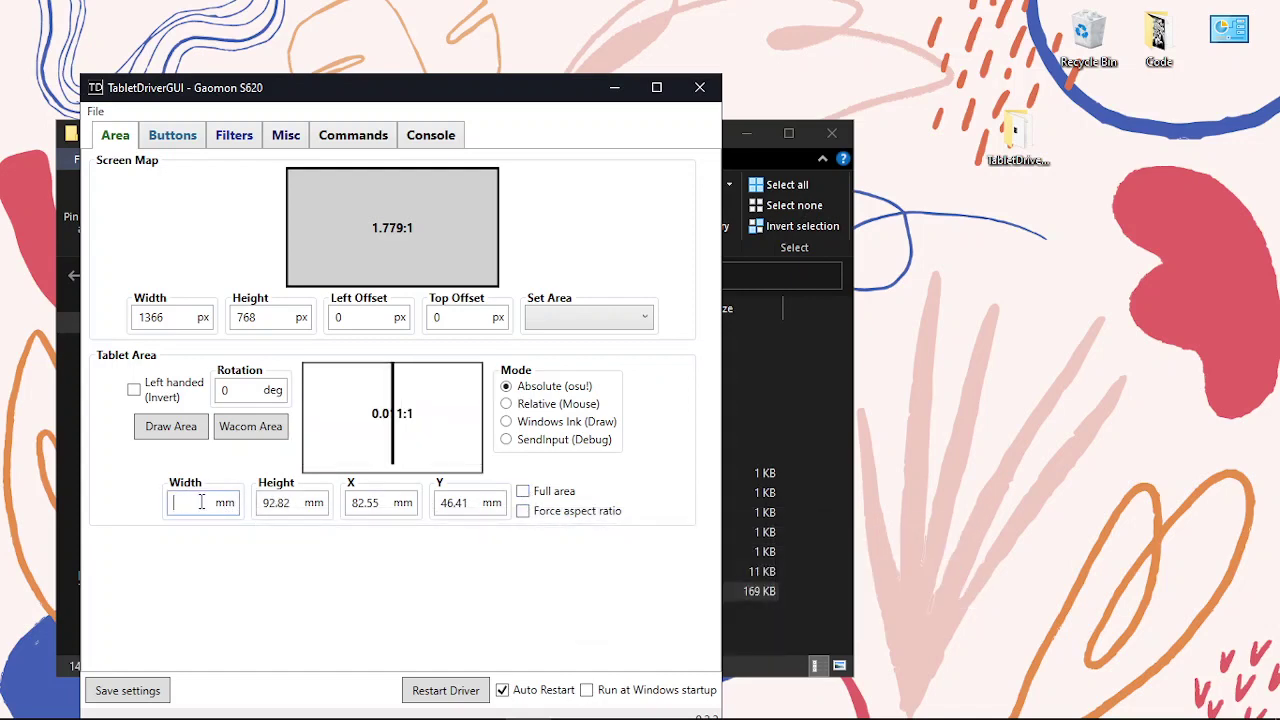
{"action": "type", "text": "5"}
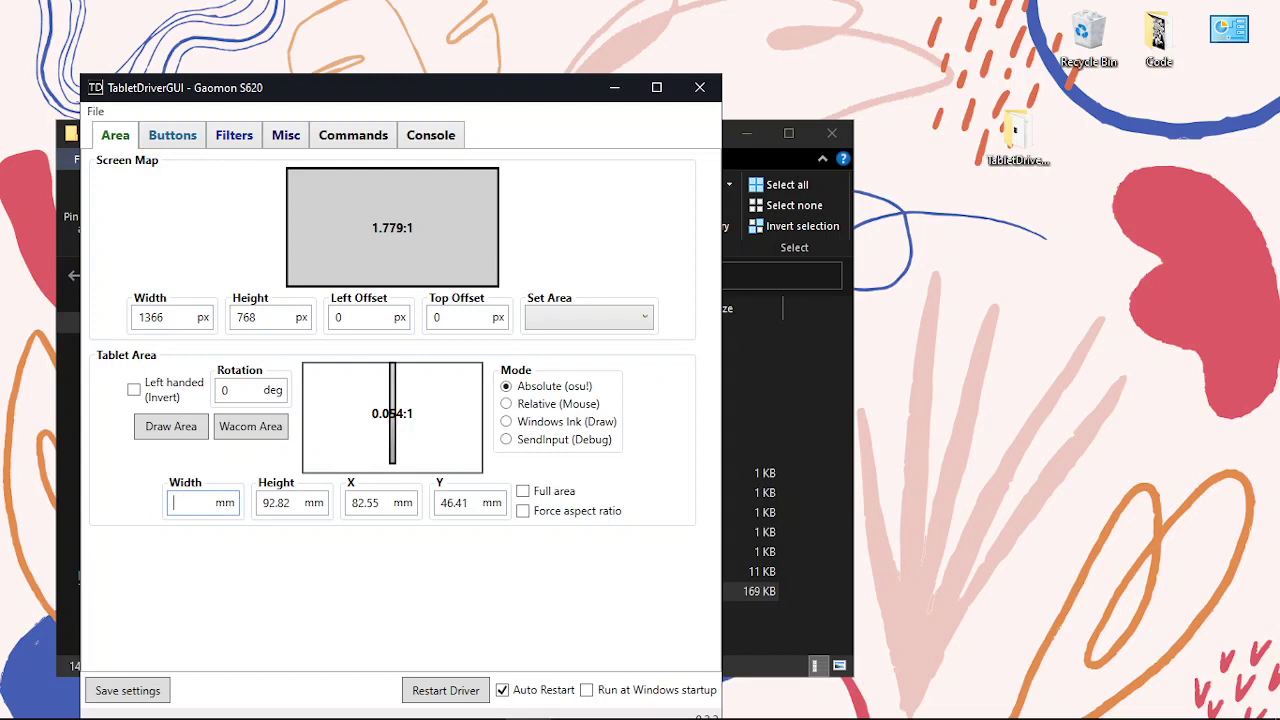
{"action": "type", "text": "60"}
{"action": "left_click", "coordinate": [297, 507]}
{"action": "key", "text": "BackSpace"}
{"action": "key", "text": "BackSpace"}
{"action": "key", "text": "BackSpace"}
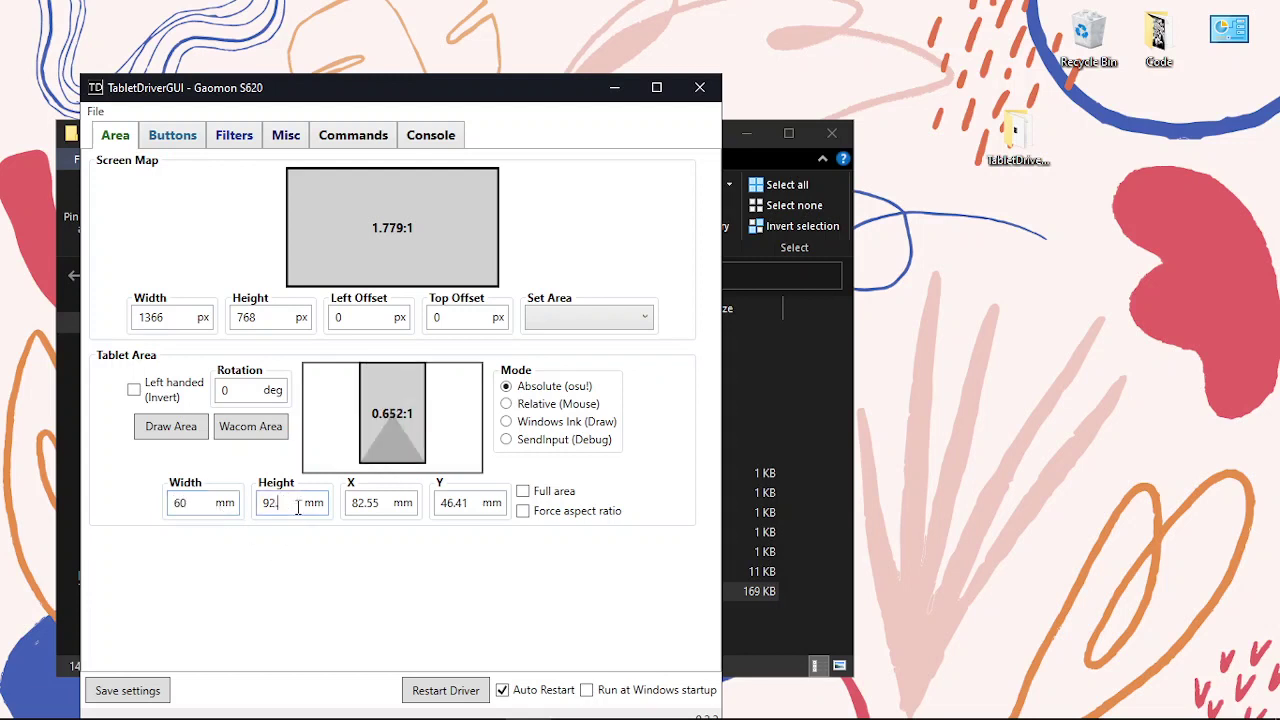
{"action": "key", "text": "BackSpace"}
{"action": "key", "text": "BackSpace"}
{"action": "type", "text": "40"}
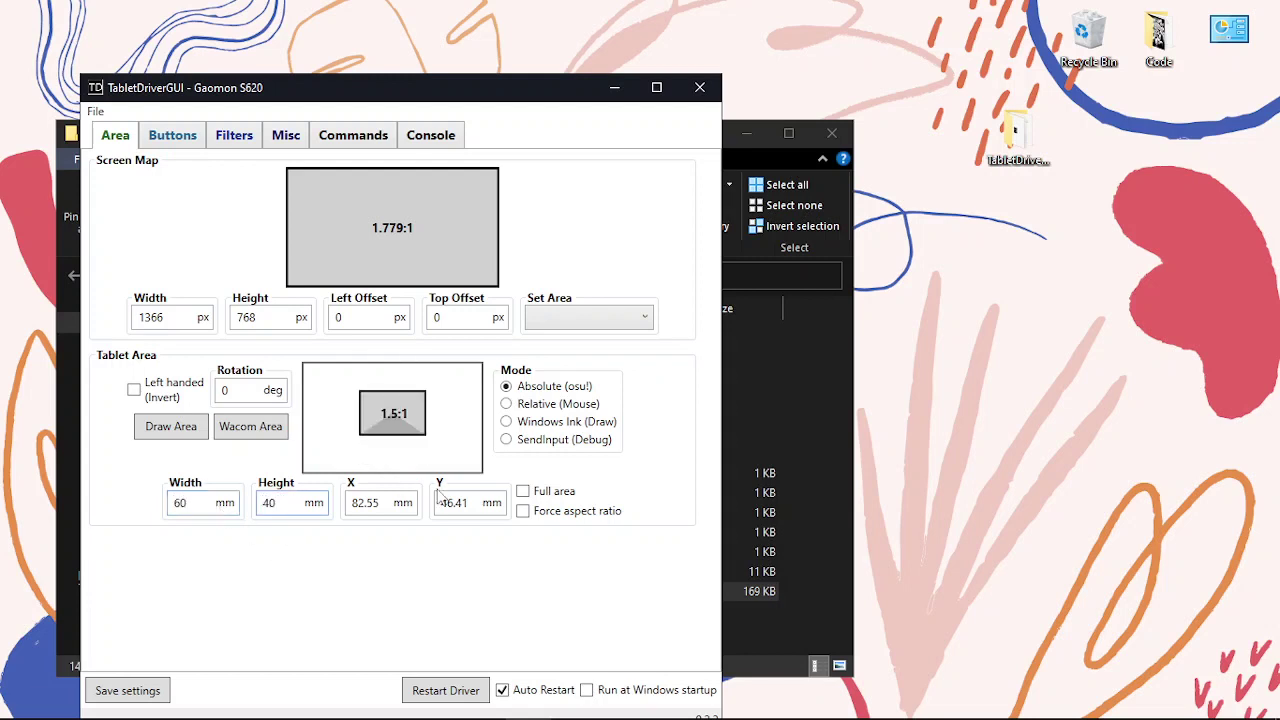
{"action": "left_click_drag", "start_coordinate": [403, 400], "coordinate": [345, 421]}
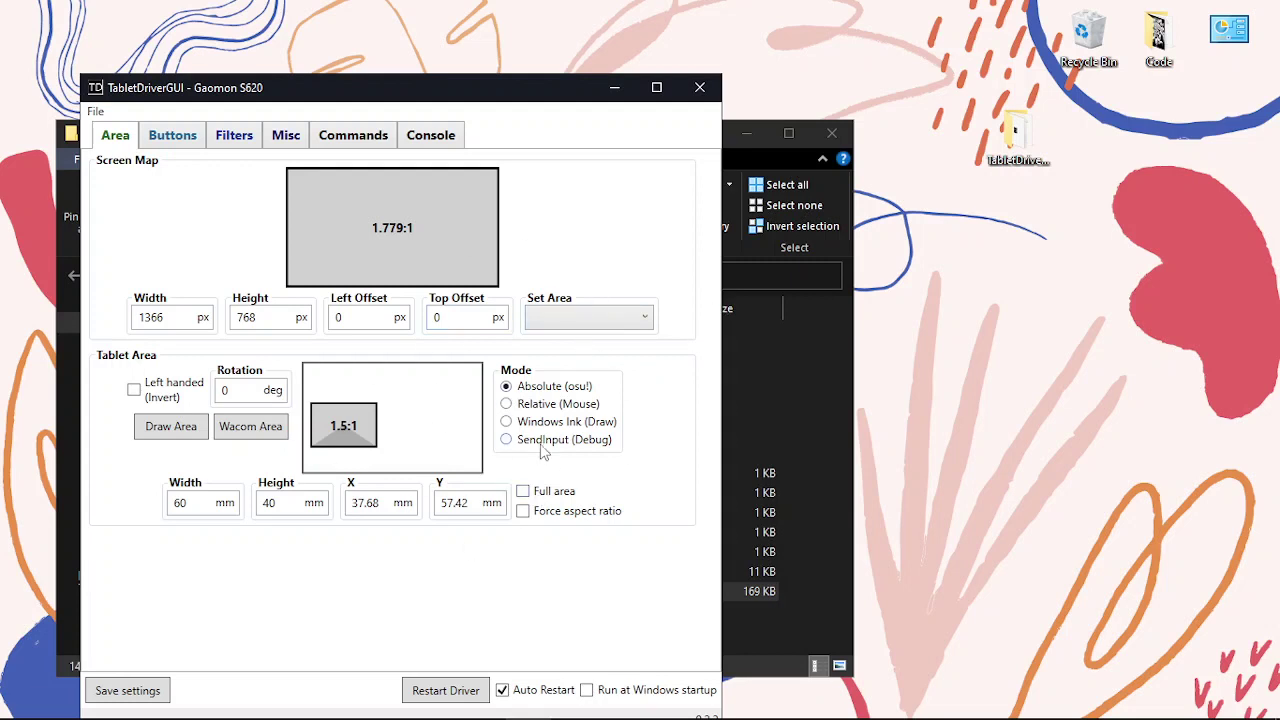
{"action": "left_click", "coordinate": [124, 693]}
Reset the 1366×768 screen map's left and top offsets to 0
{"action": "left_click_drag", "start_coordinate": [557, 210], "coordinate": [905, 212]}
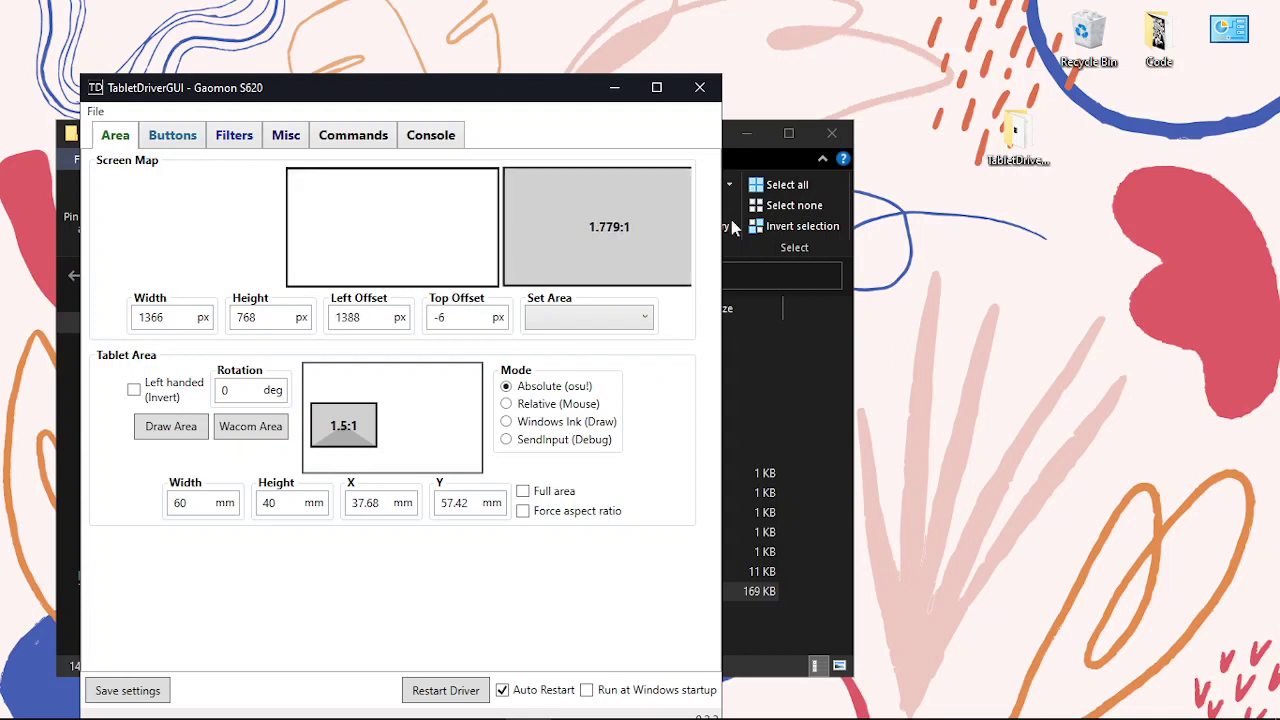
{"action": "left_click_drag", "start_coordinate": [582, 226], "coordinate": [509, 209]}
{"action": "left_click", "coordinate": [355, 317]}
{"action": "key", "text": "BackSpace"}
{"action": "key", "text": "BackSpace"}
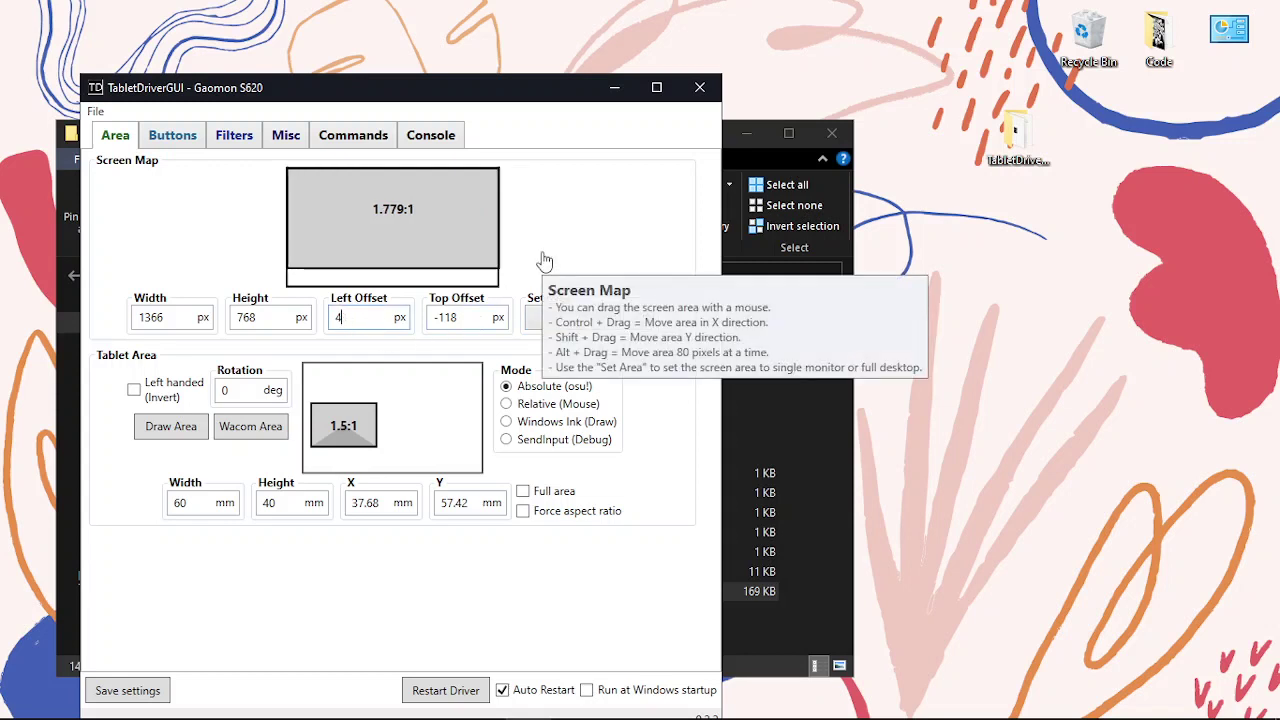
{"action": "type", "text": "0"}
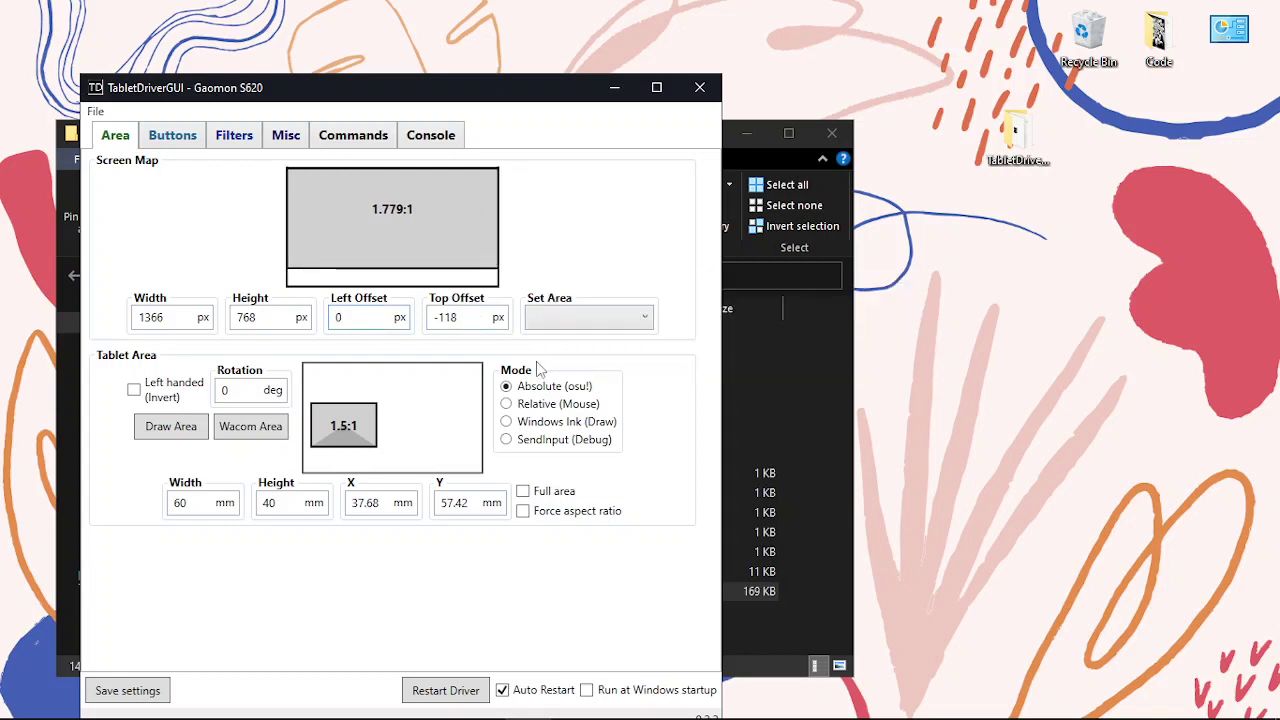
{"action": "left_click", "coordinate": [473, 320]}
{"action": "key", "text": "BackSpace"}
{"action": "key", "text": "BackSpace"}
{"action": "key", "text": "BackSpace"}
{"action": "key", "text": "BackSpace"}
{"action": "type", "text": "0"}
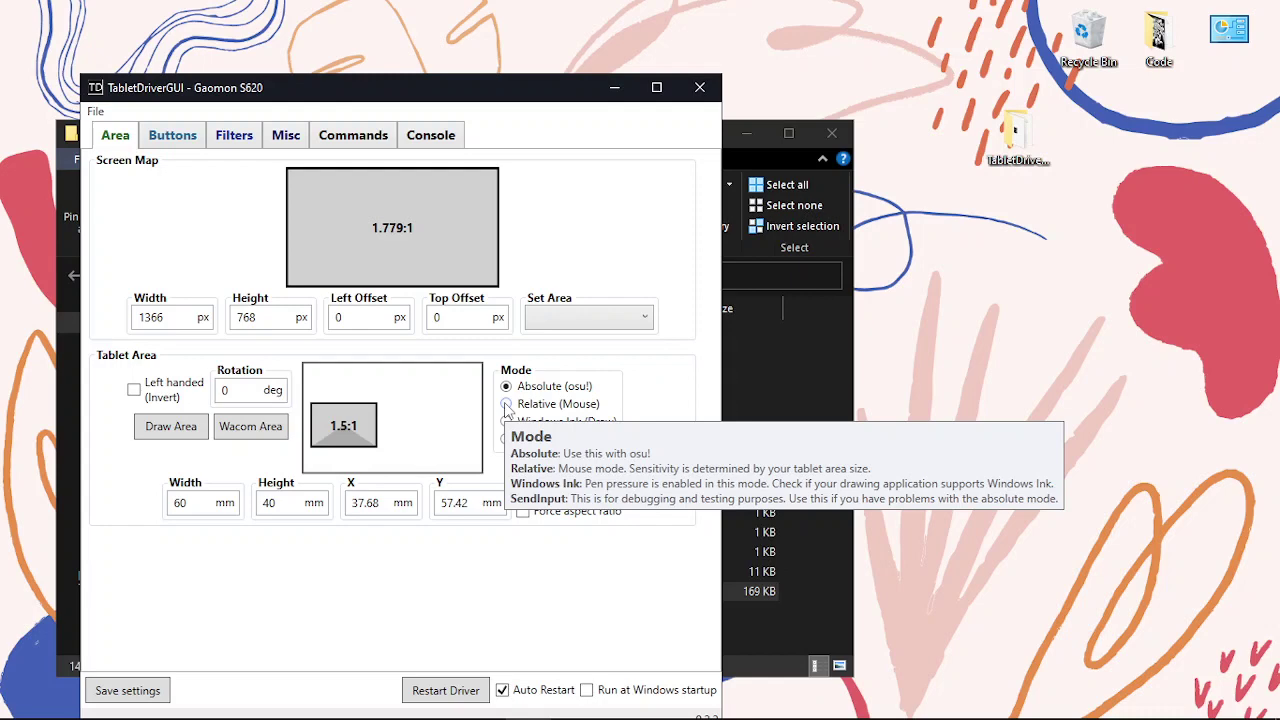
Clear the pen's bottom MOUSE2 and top MOUSE3 button mappings
{"action": "left_click", "coordinate": [156, 144]}
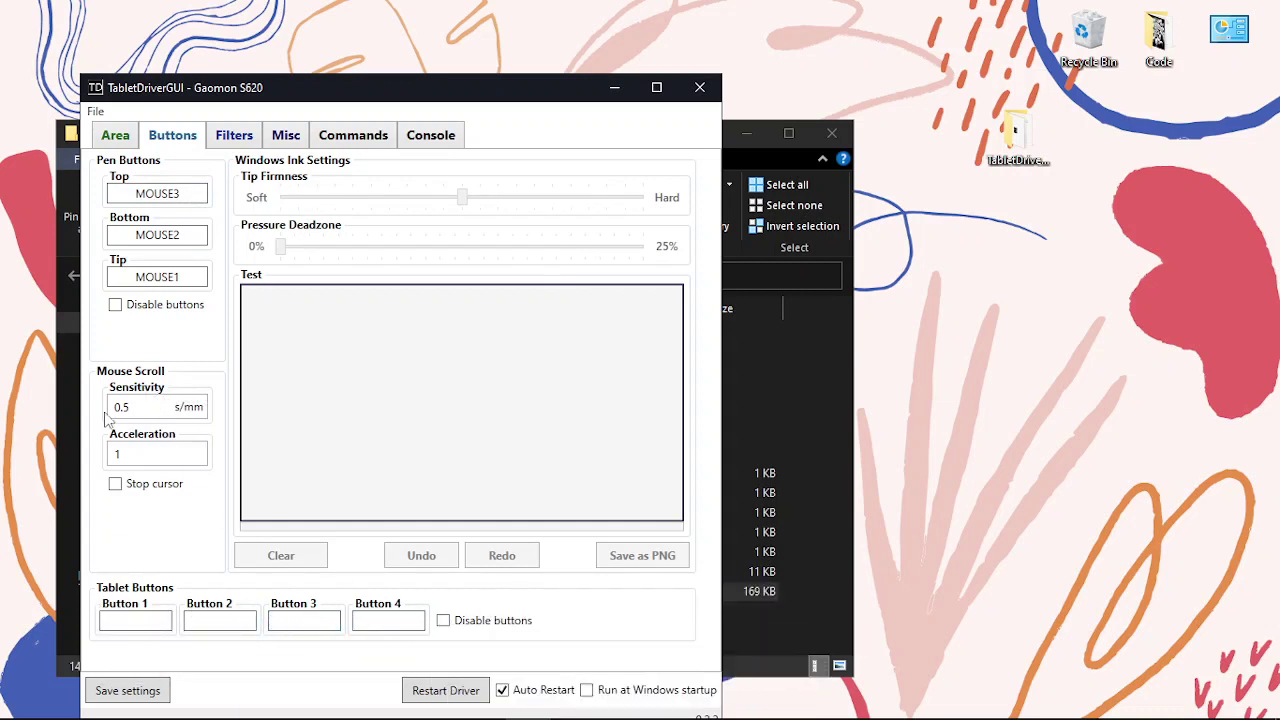
{"action": "left_click", "coordinate": [145, 246]}
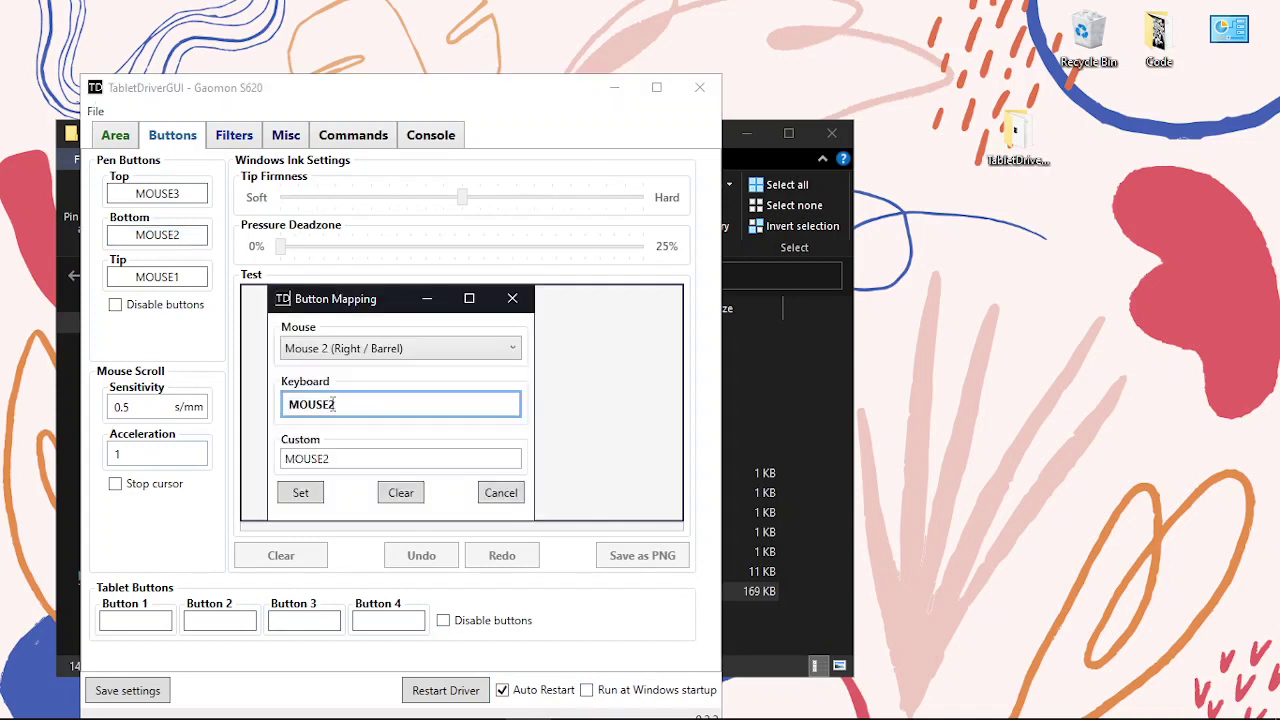
{"action": "left_click", "coordinate": [412, 492]}
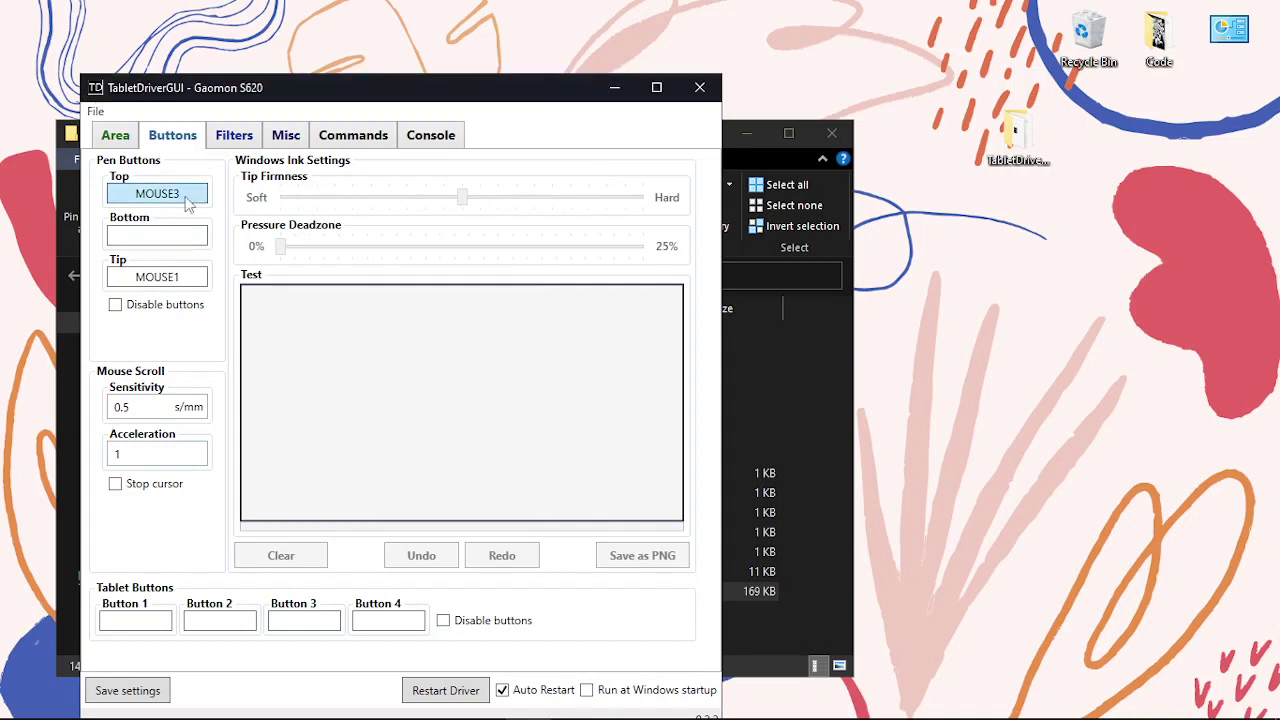
{"action": "left_click", "coordinate": [188, 195]}
{"action": "left_click", "coordinate": [402, 500]}
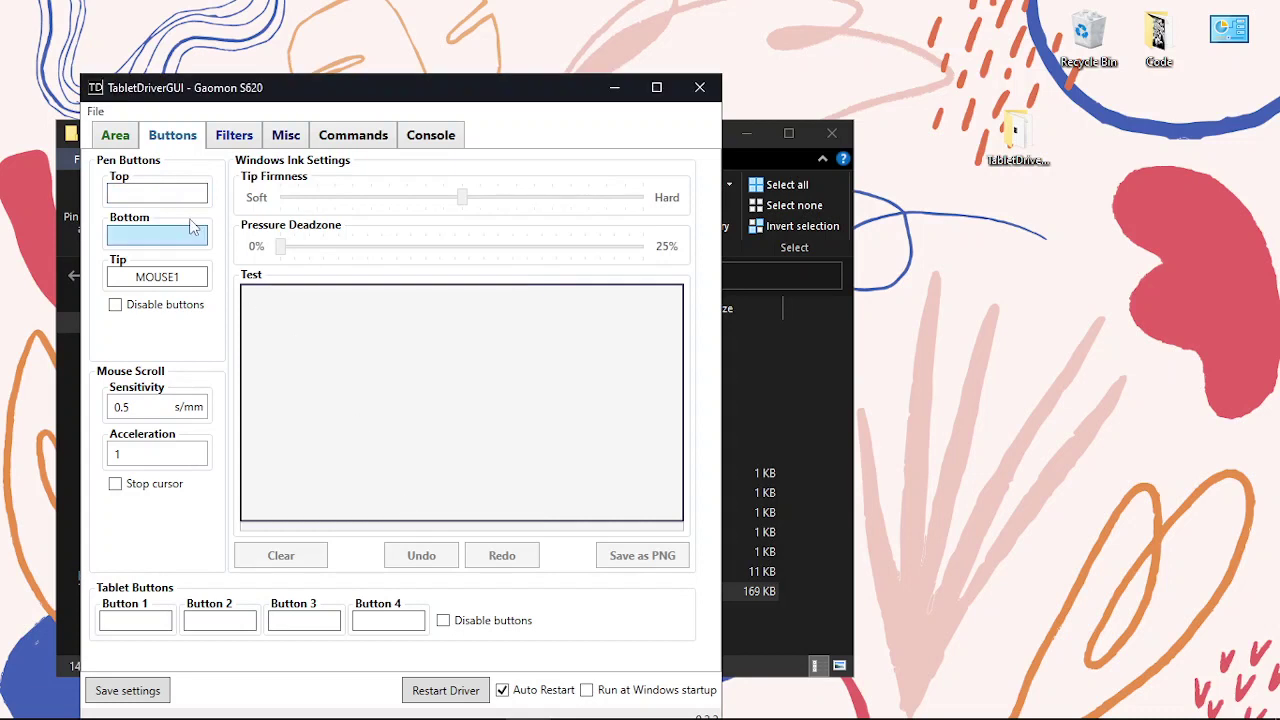
Leave tablet Button 1 unmapped and disable the tablet's own buttons
{"action": "left_click", "coordinate": [139, 622]}
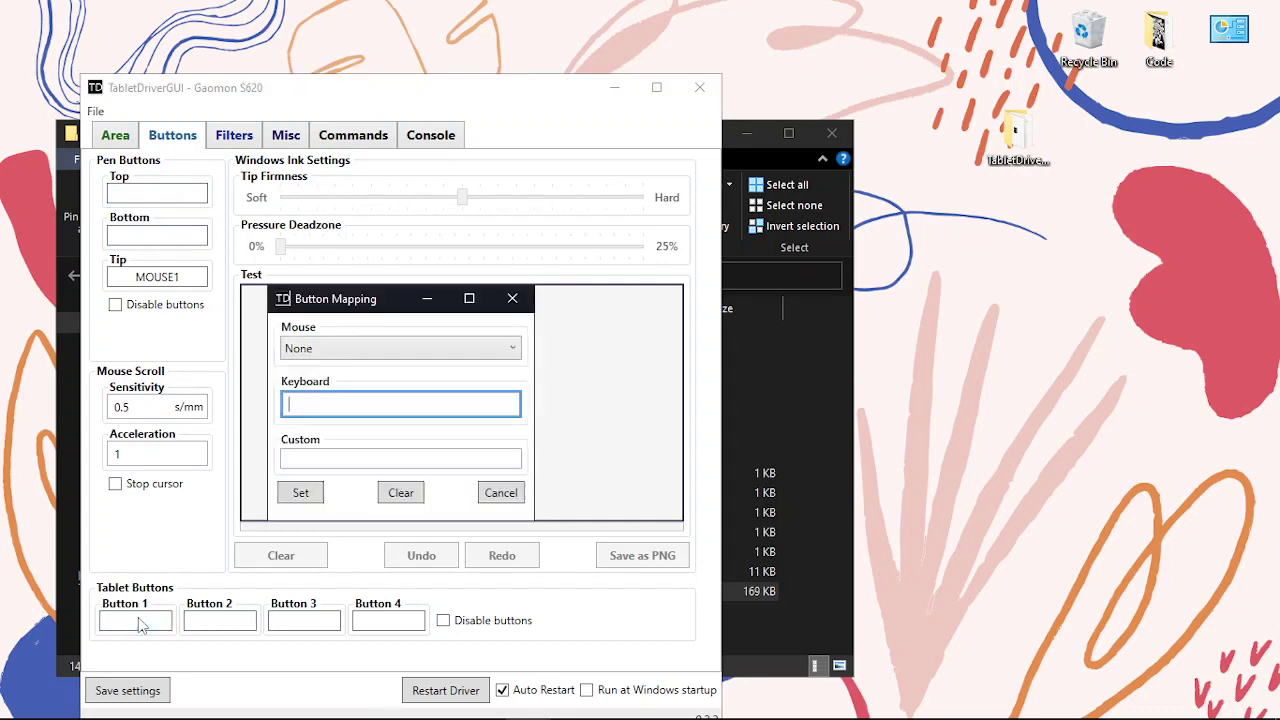
{"action": "left_click", "coordinate": [498, 492]}
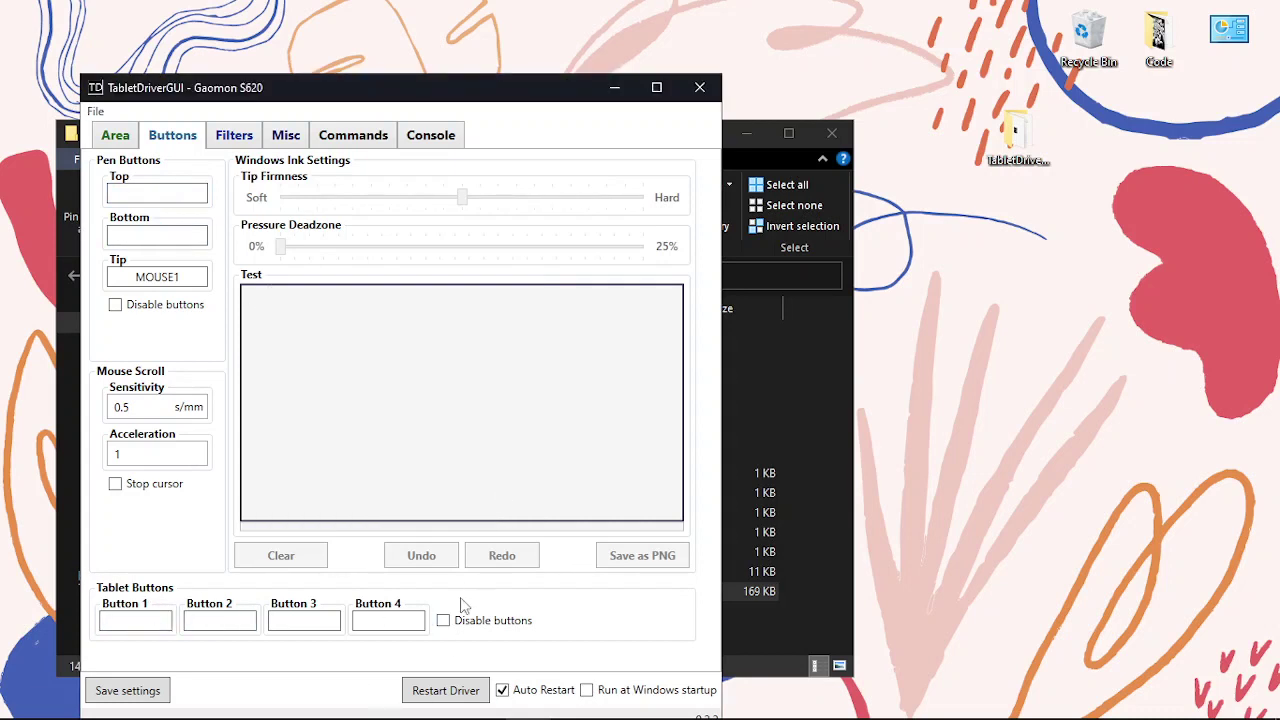
{"action": "left_click", "coordinate": [443, 621]}
In Filters, toggle the Smoothing Filter on and back off
{"action": "left_click", "coordinate": [222, 147]}
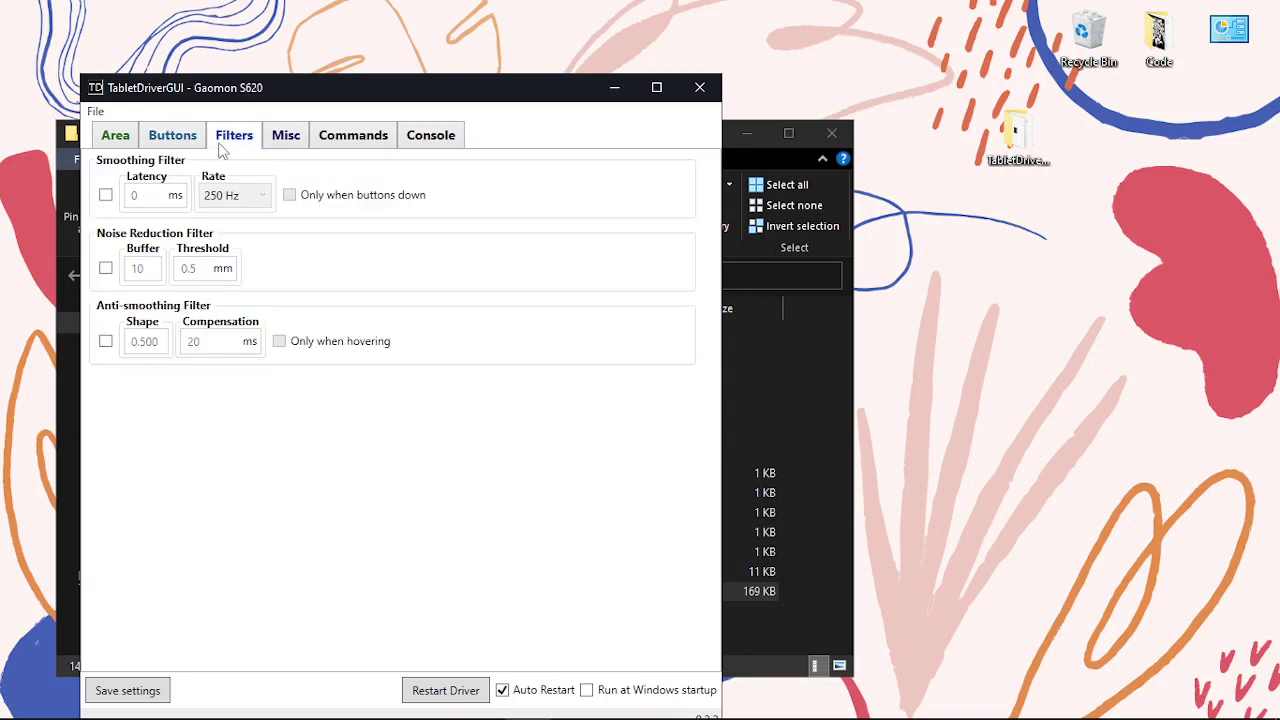
{"action": "left_click", "coordinate": [106, 196]}
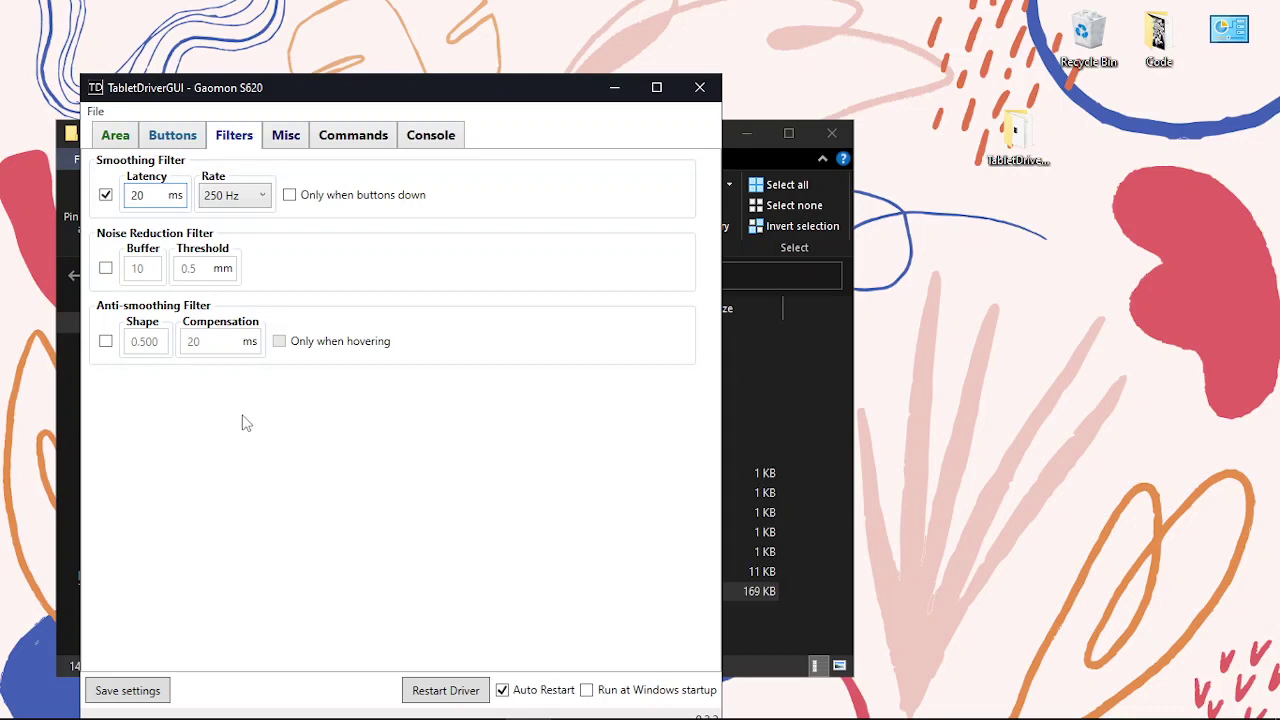
{"action": "mouse_move", "coordinate": [112, 206]}
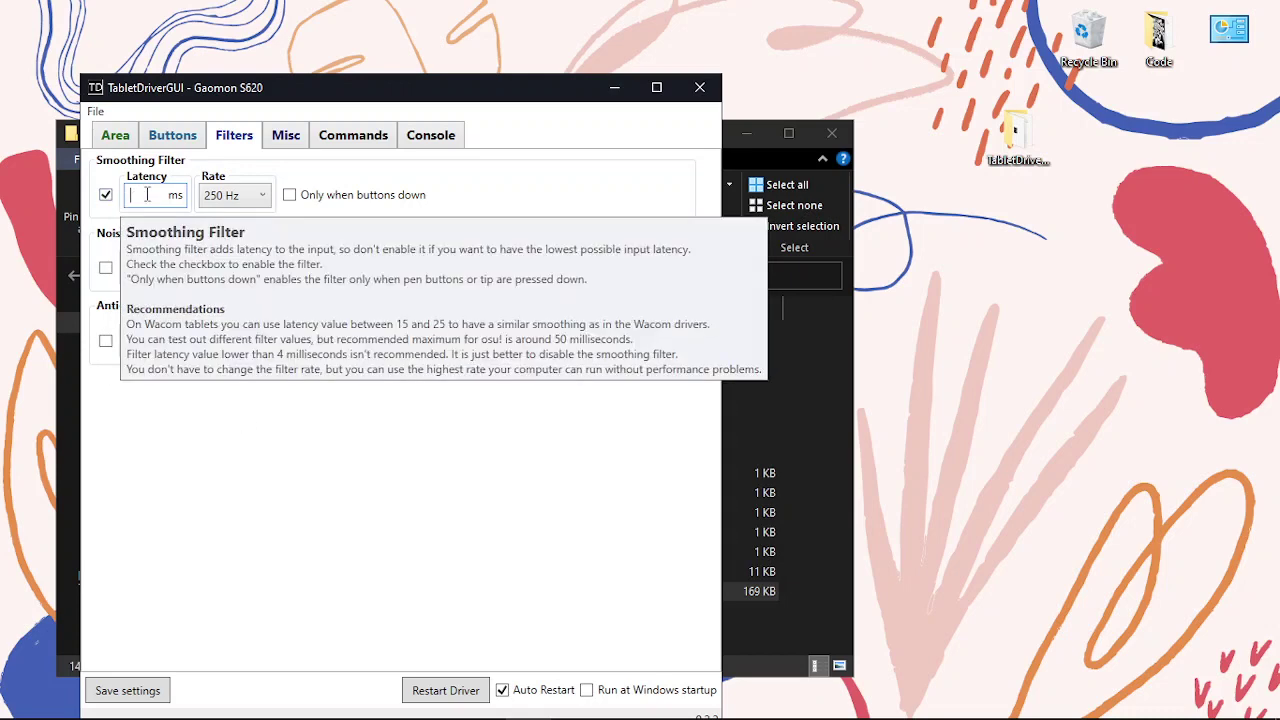
{"action": "left_click", "coordinate": [105, 194]}
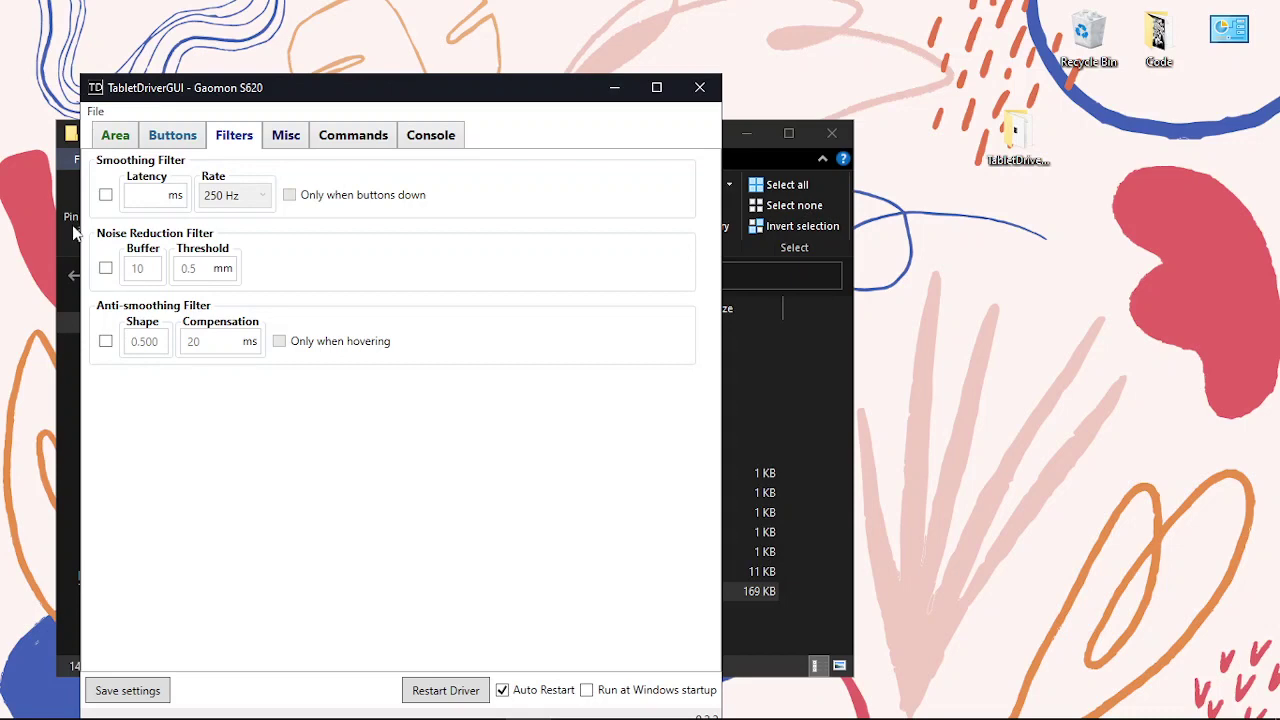
Review the Misc and Commands settings, then view the Console log
{"action": "left_click", "coordinate": [283, 136]}
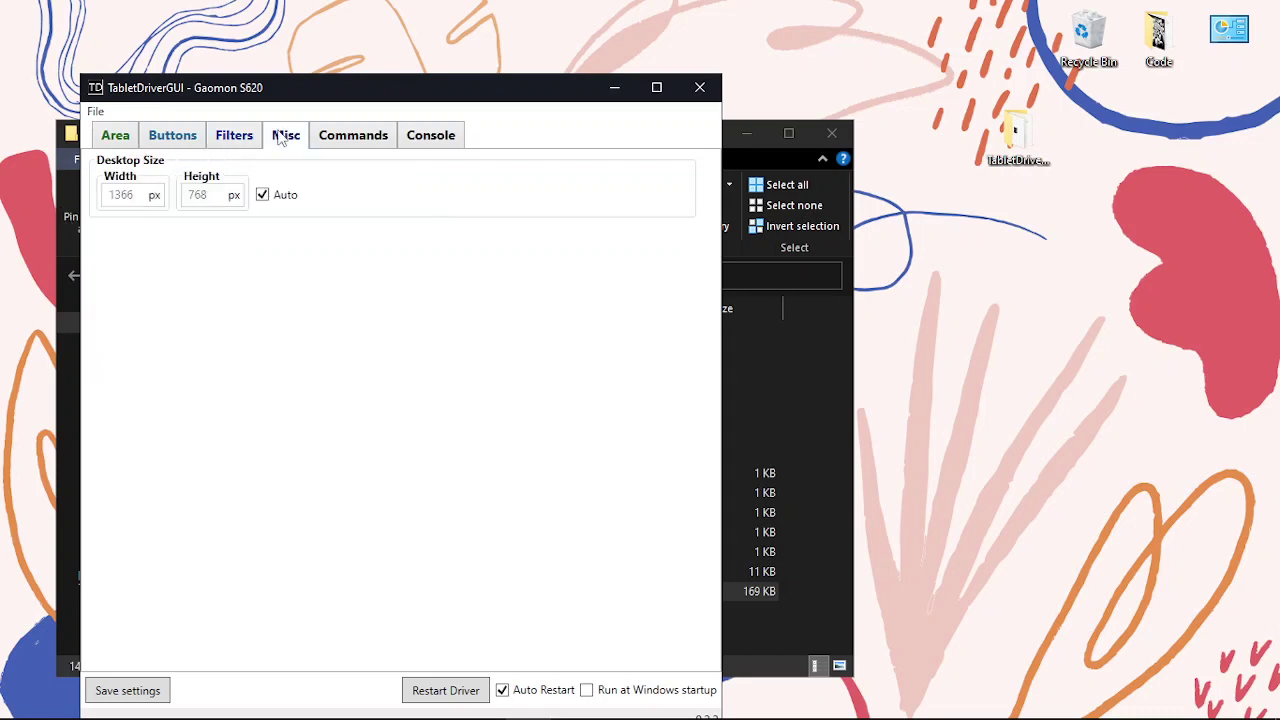
{"action": "left_click", "coordinate": [343, 140]}
{"action": "left_click", "coordinate": [429, 136]}
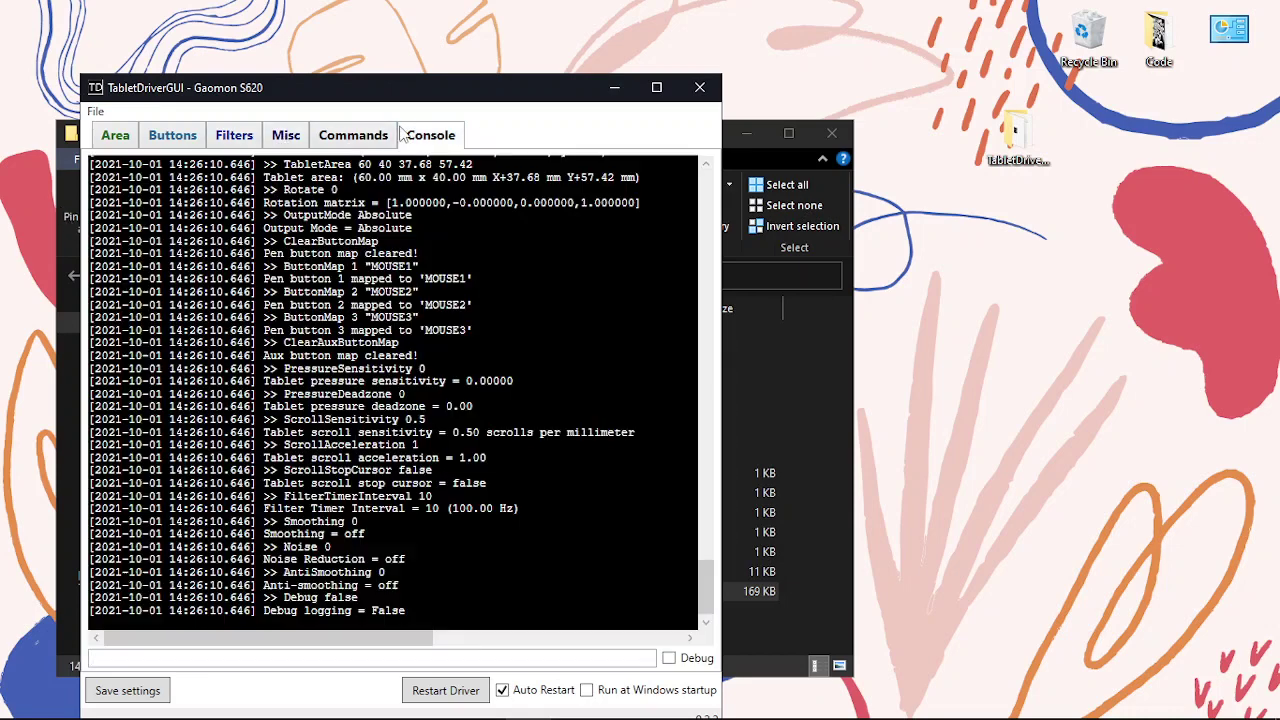